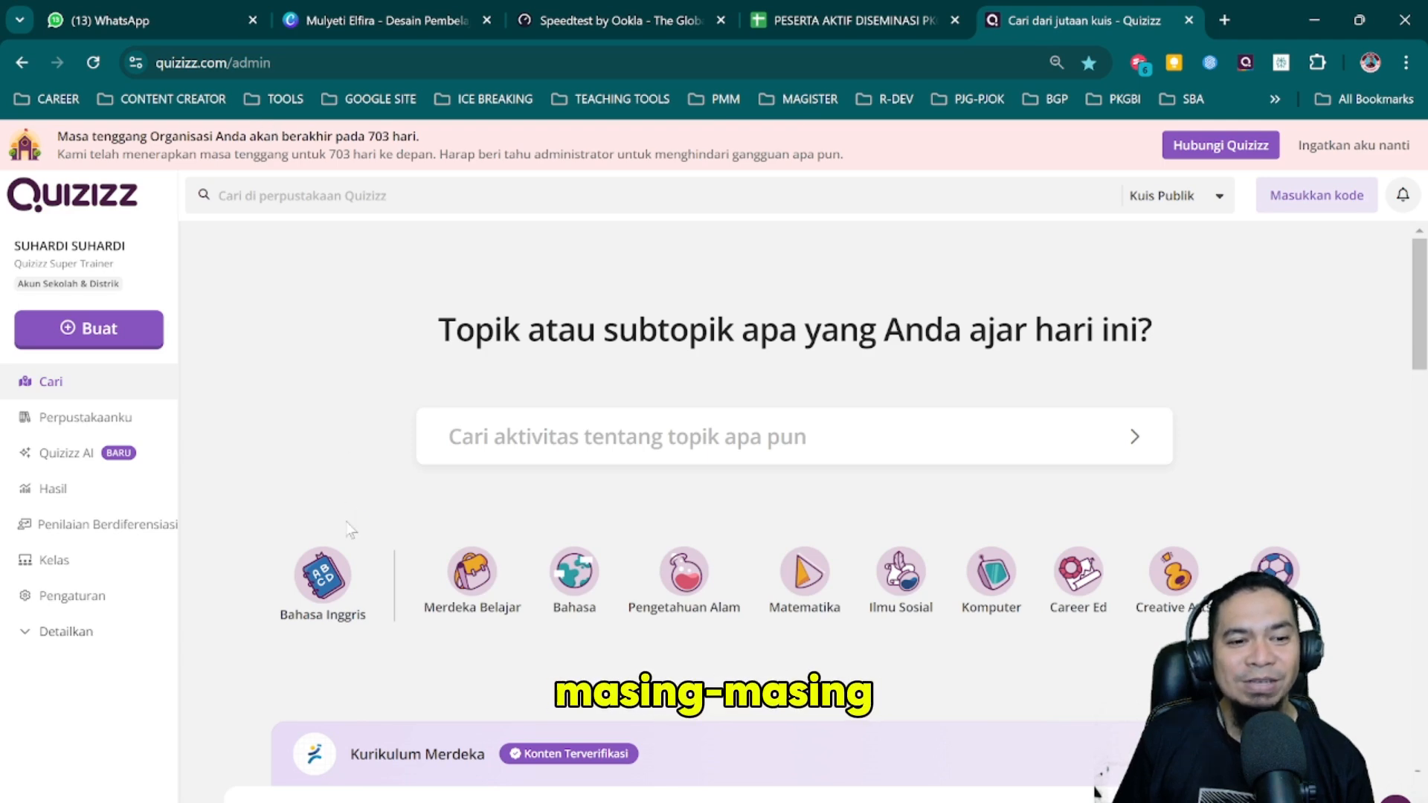
Open Penilaian Berdiferensiasi and filter the student list to class XI. TO.
left_click(95, 529)
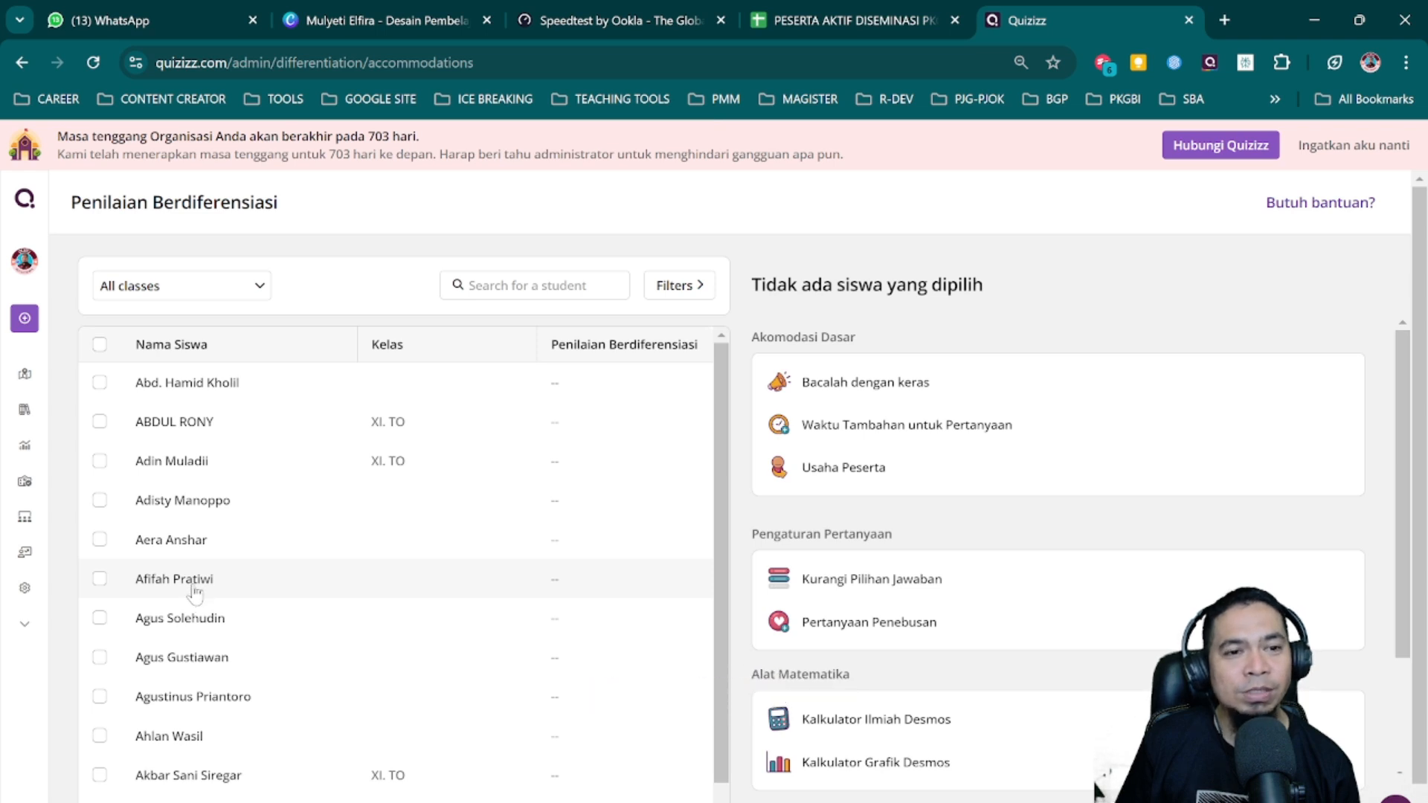
left_click(134, 294)
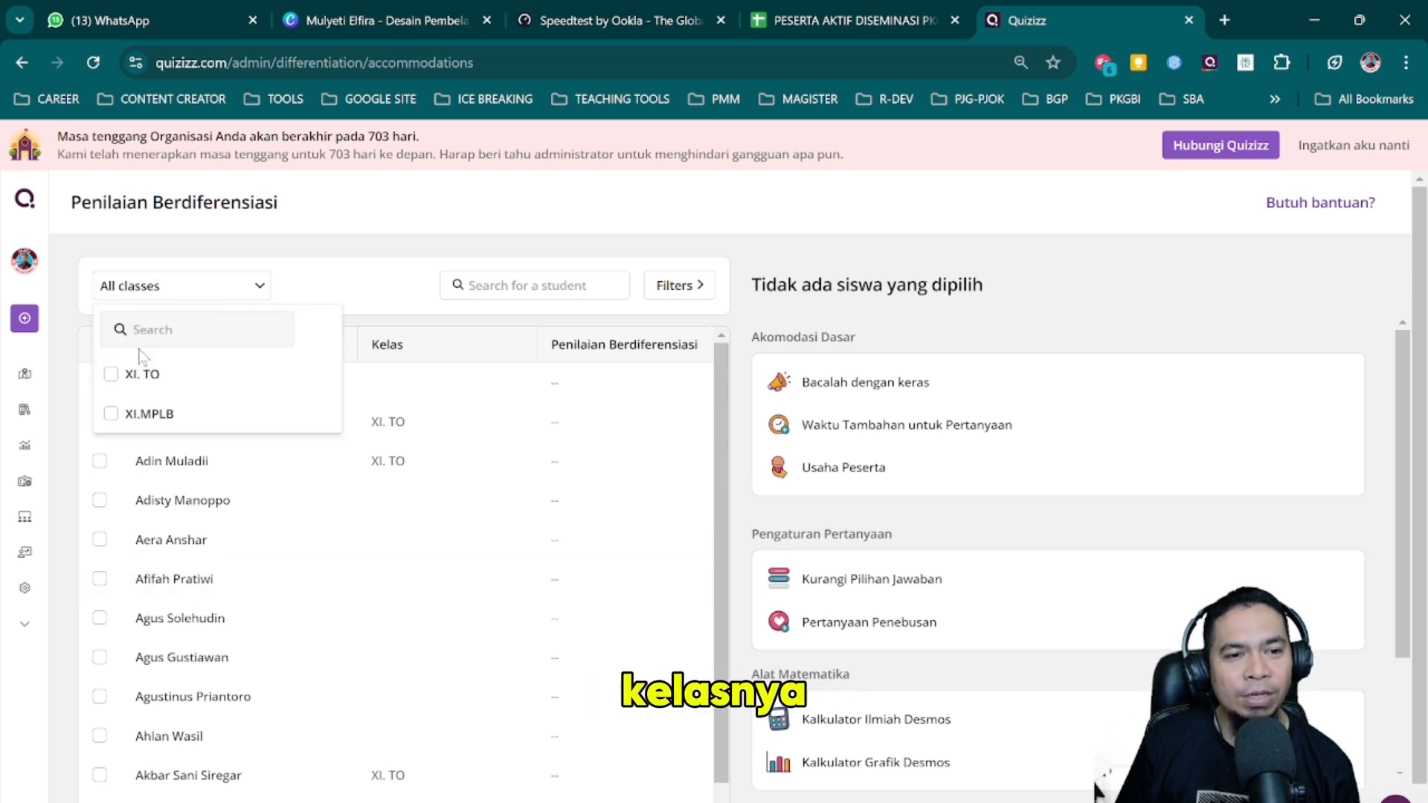
left_click(110, 375)
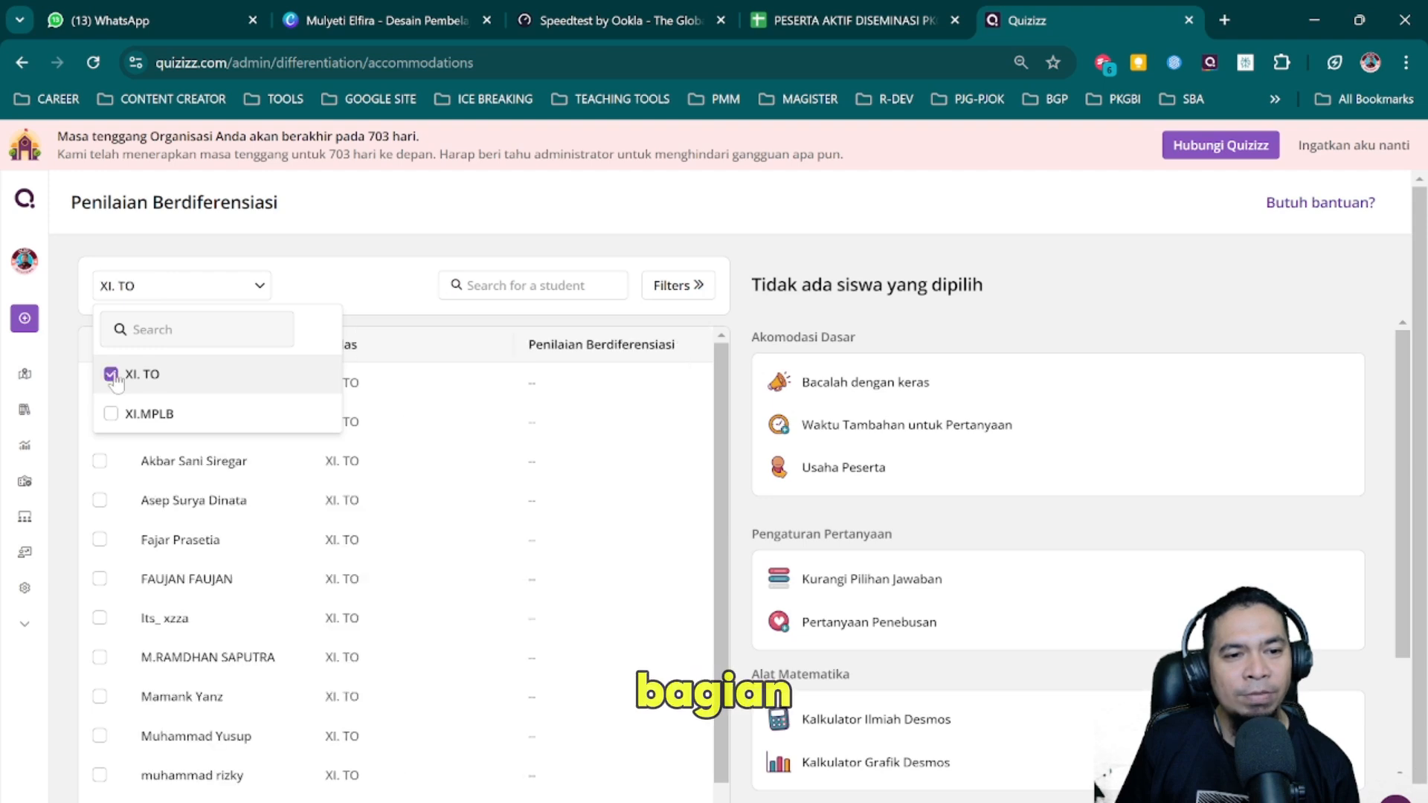
left_click(369, 287)
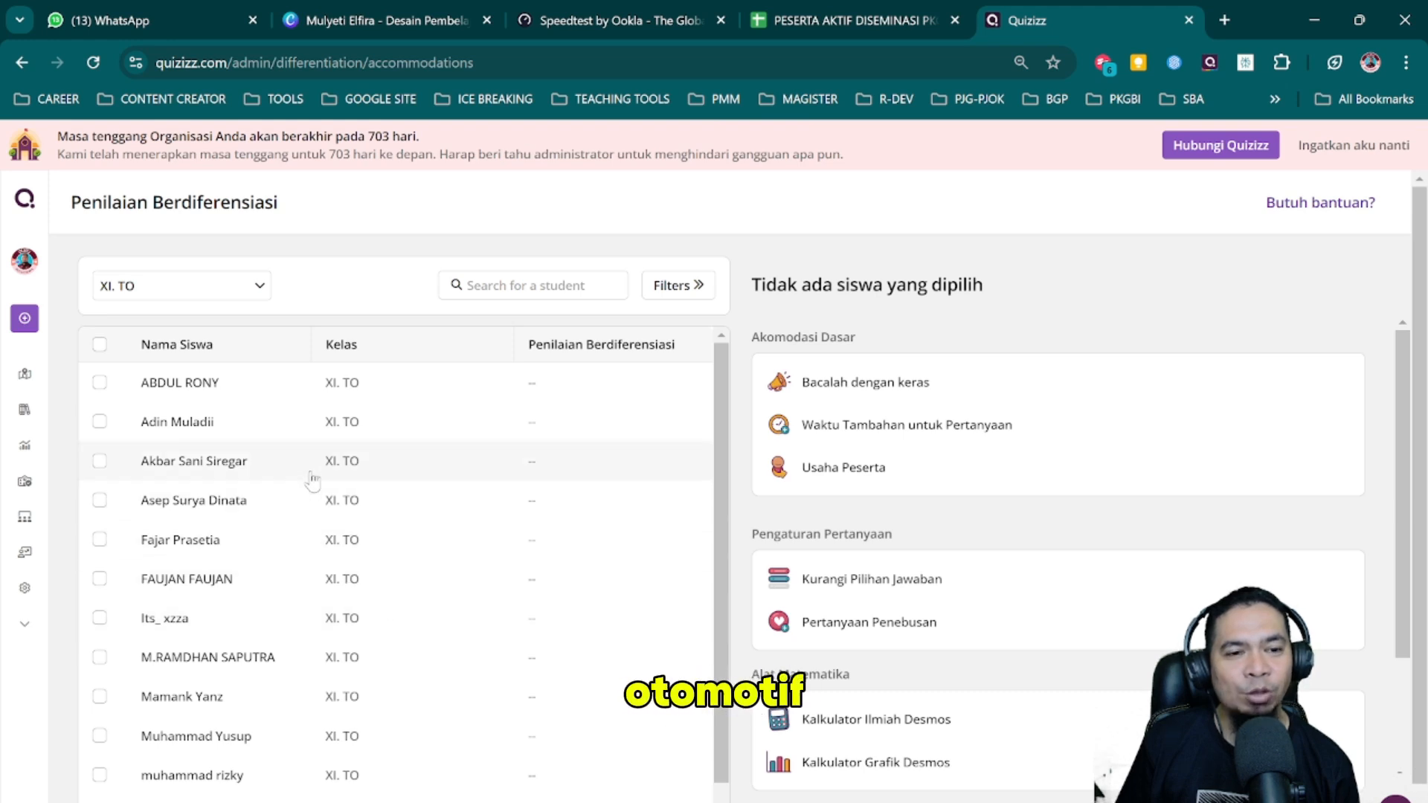
Select the sixth and tenth listed students and set their Waktu Tambahan untuk Pertanyaan to 5 menit.
left_click(99, 579)
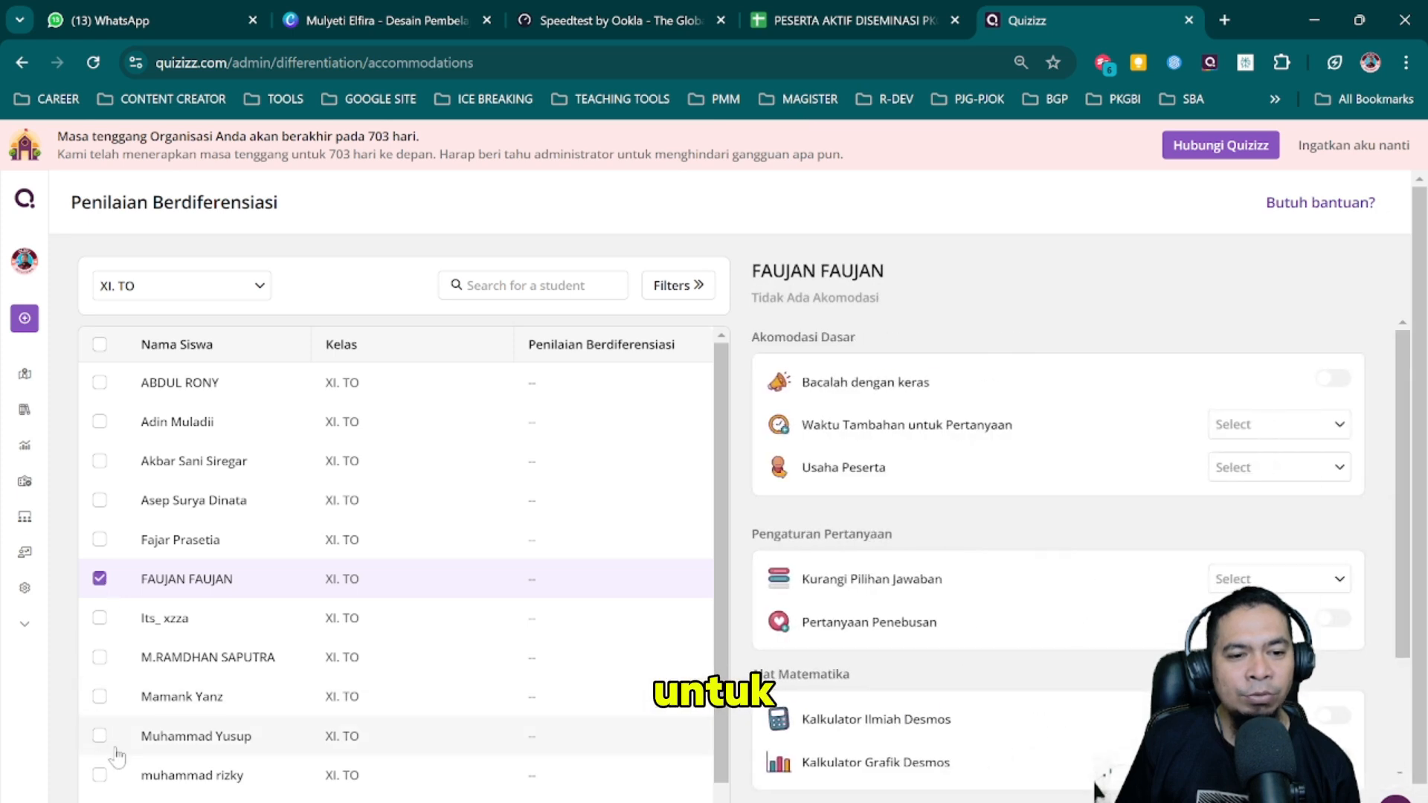
left_click(100, 736)
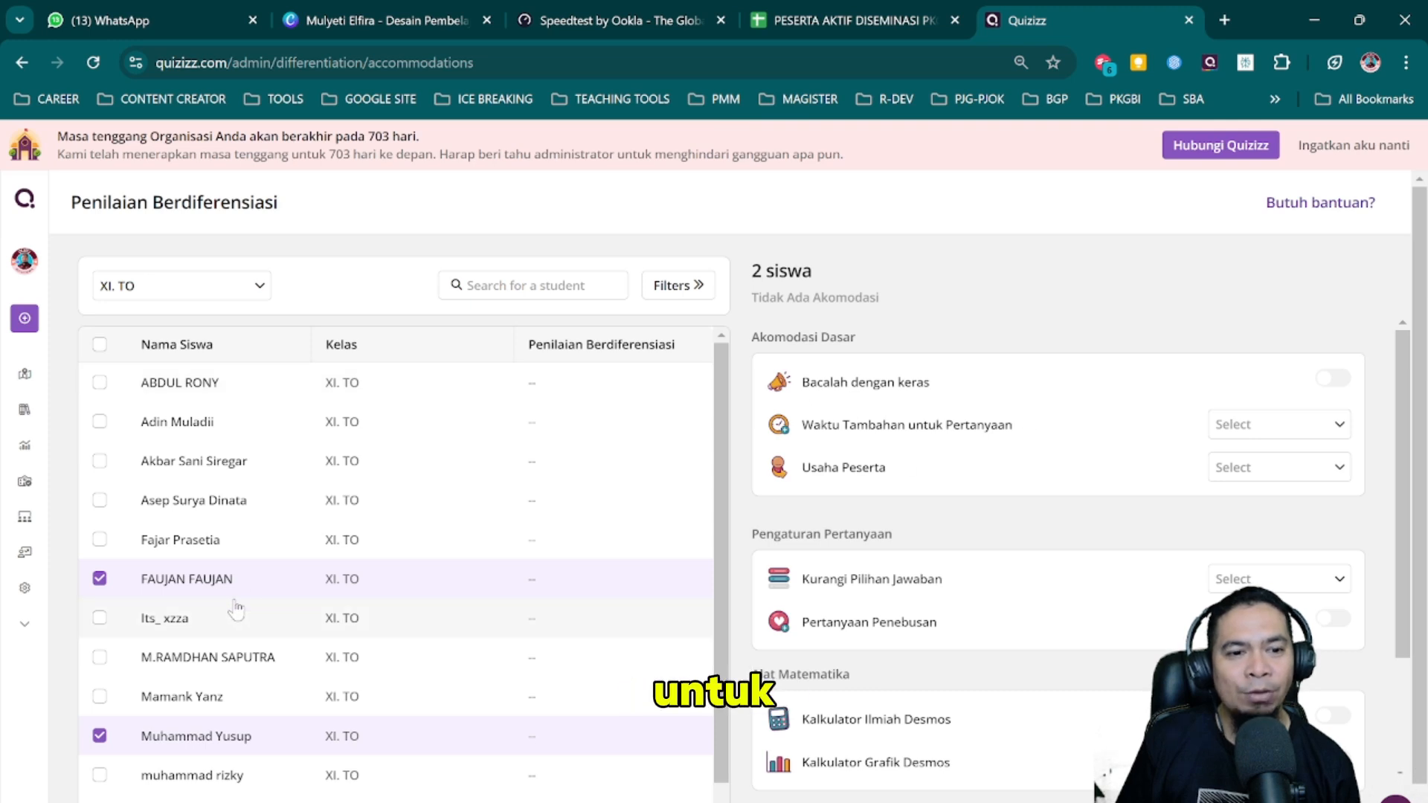
left_click(1284, 432)
scroll(1277, 525, "down", 2)
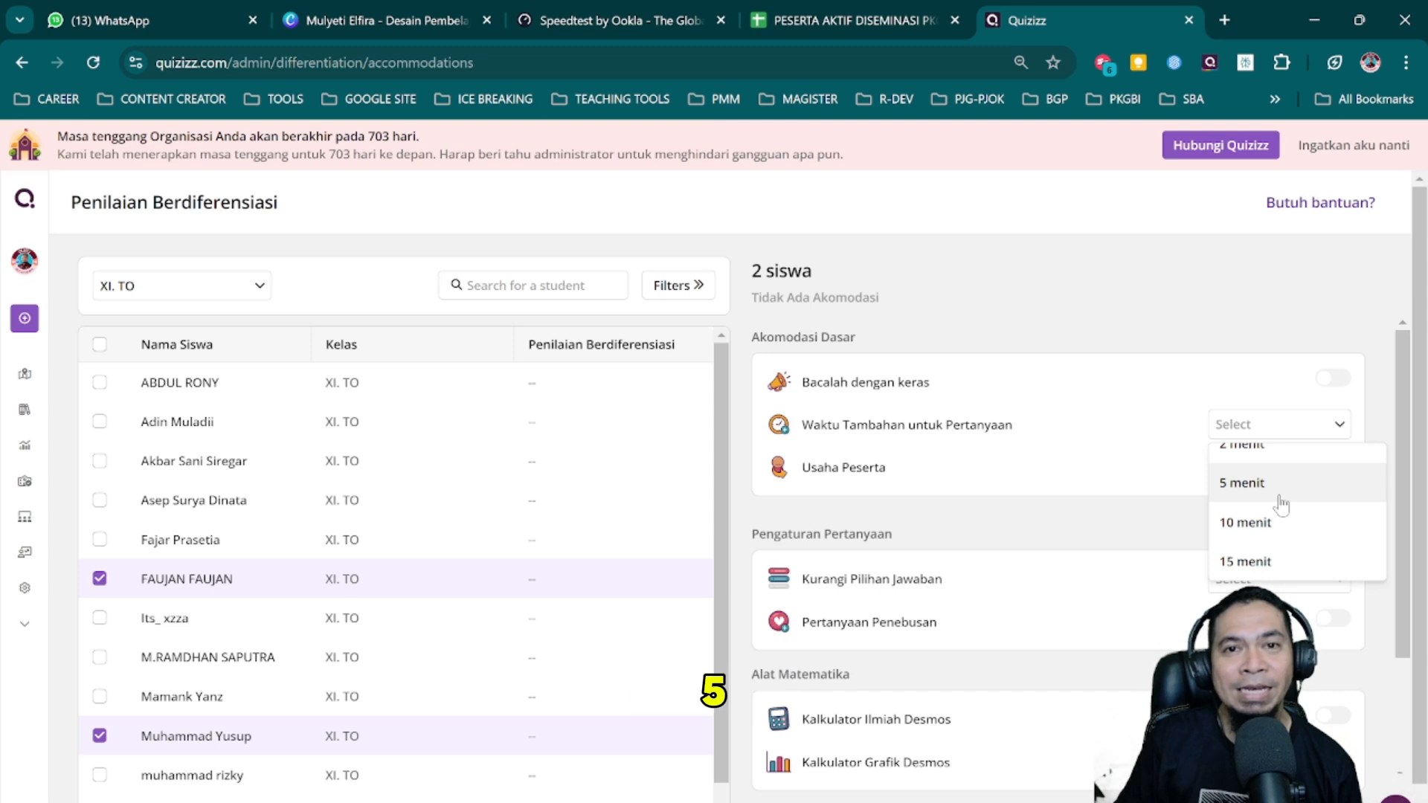
left_click(1280, 505)
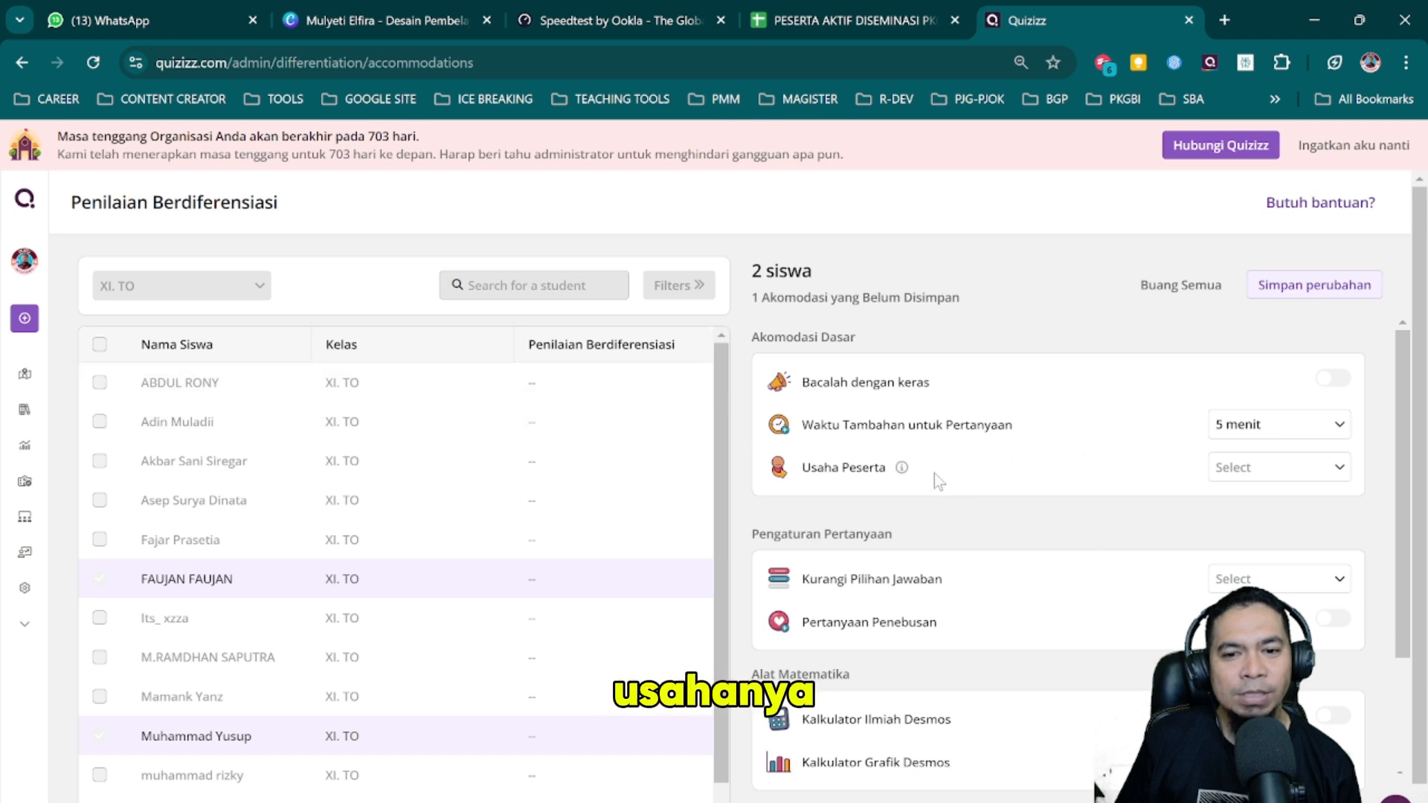
Set Usaha Peserta to 1 Percobaan for the two selected students.
left_click(1248, 470)
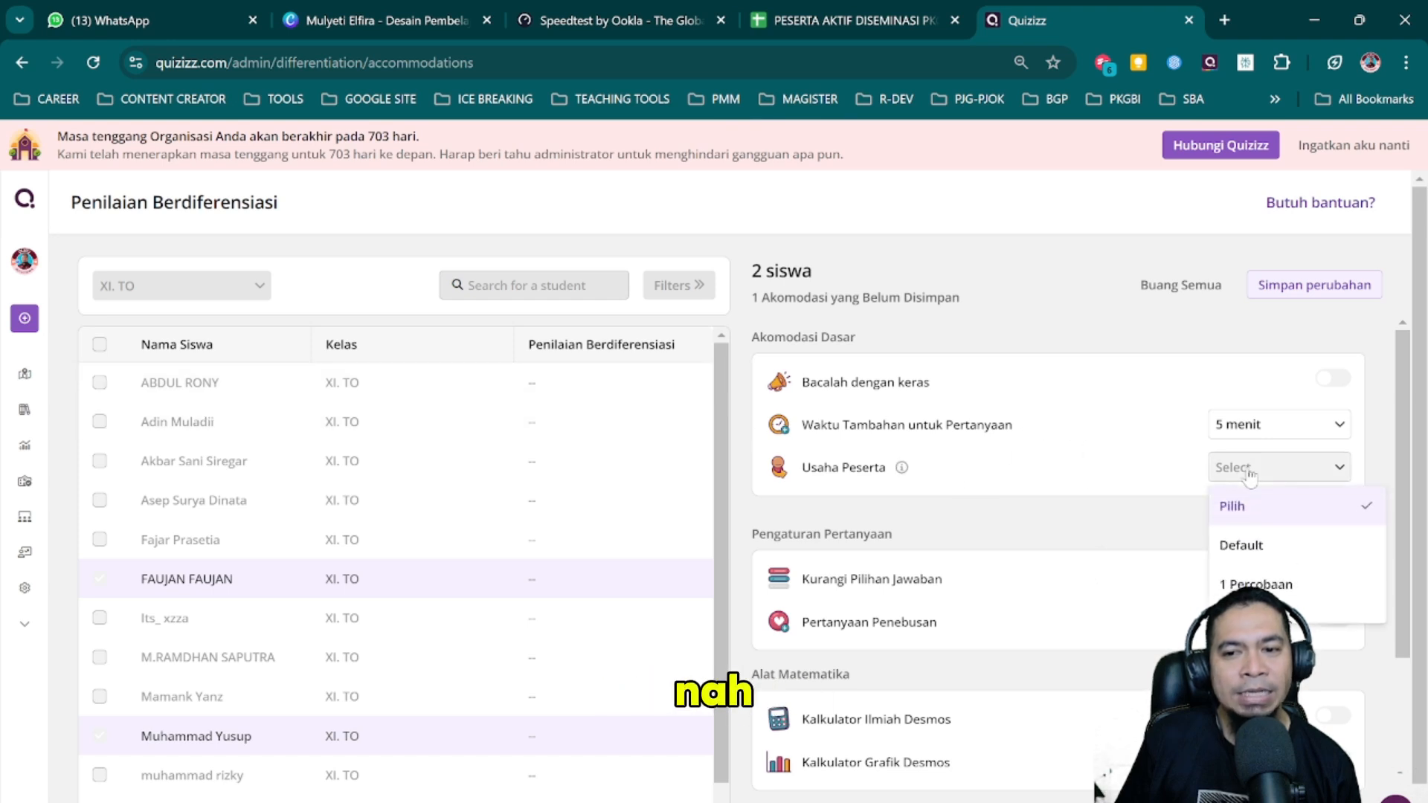
scroll(1265, 565, "down", 1)
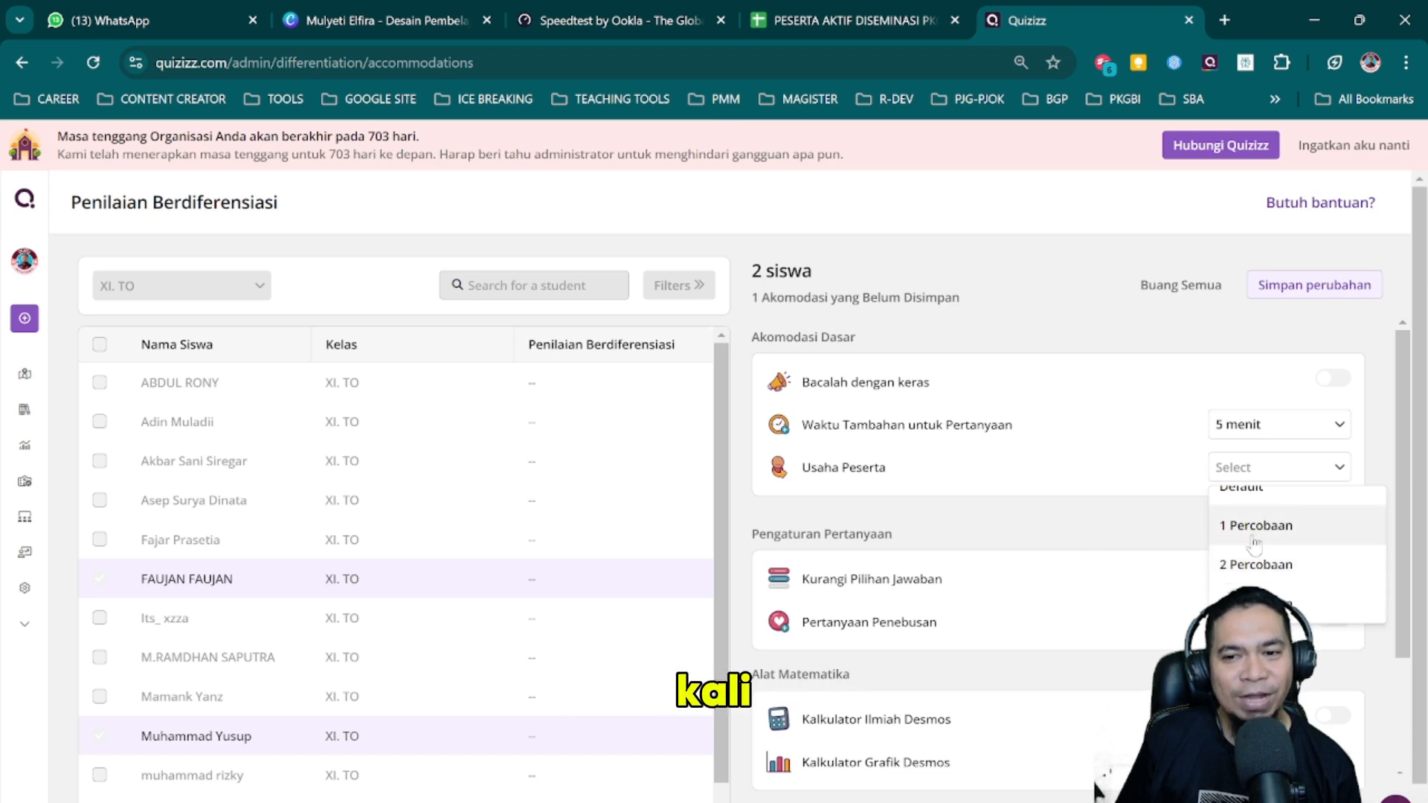
scroll(1262, 557, "up", 1)
left_click(1261, 584)
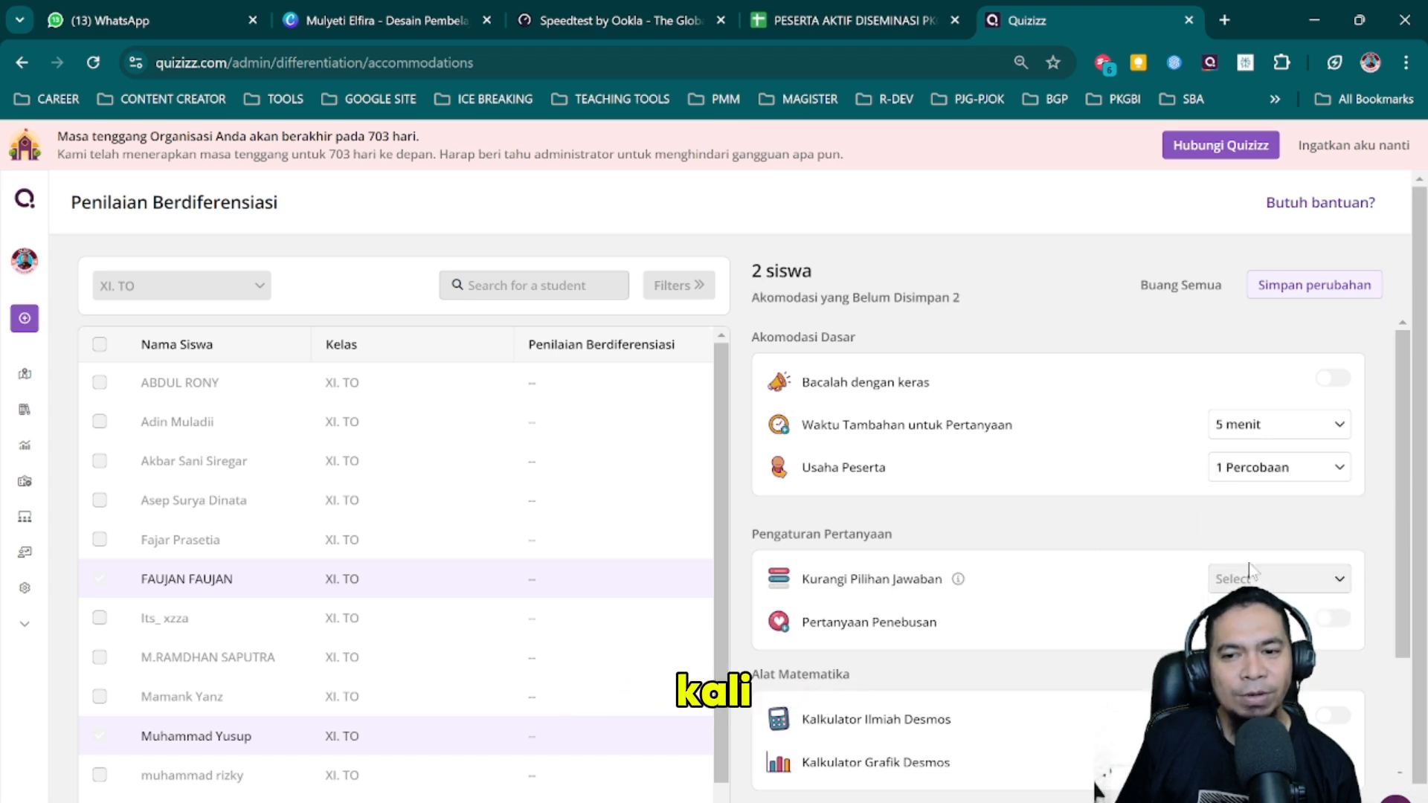
Set Kurangi Pilihan Jawaban to 2 Pilihan for the two selected students.
scroll(1079, 558, "down", 1)
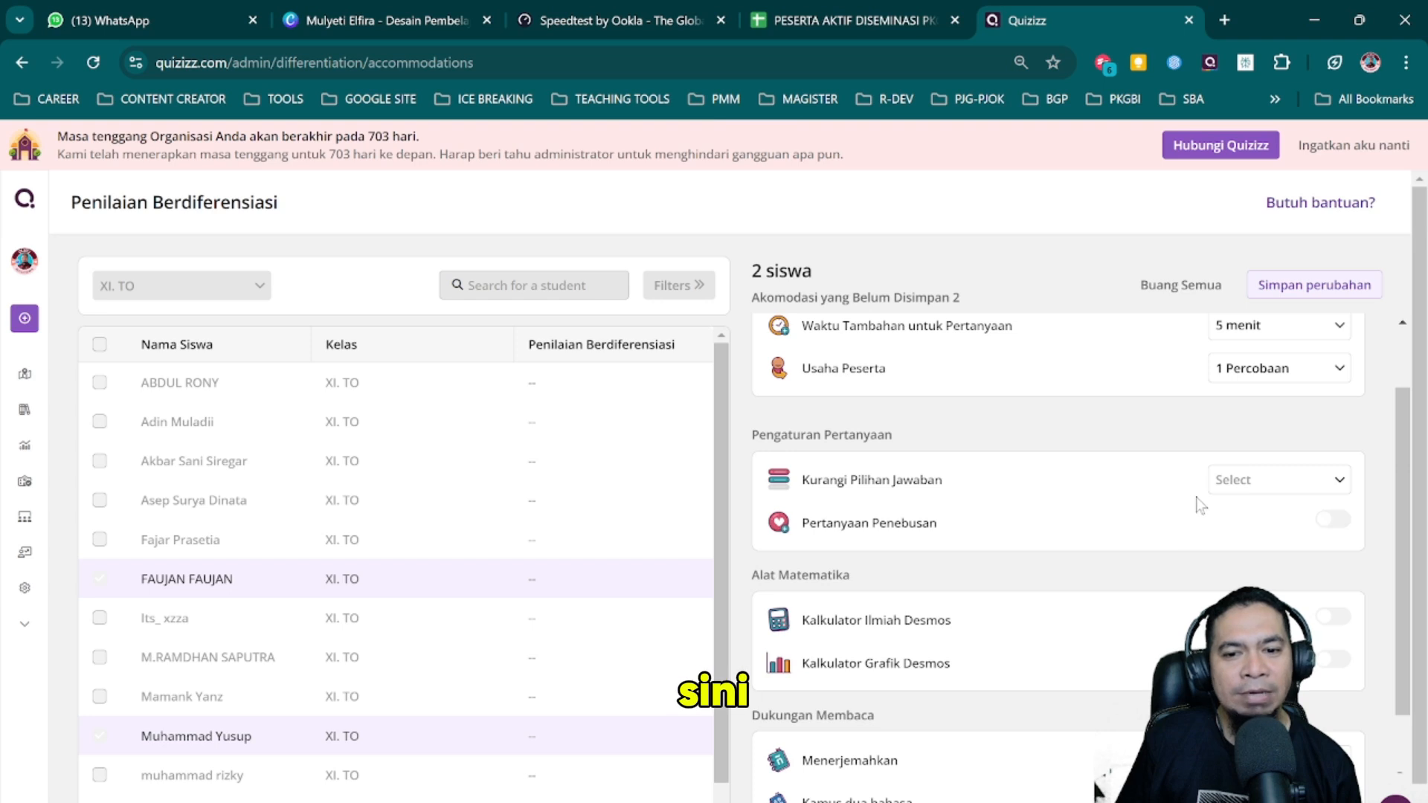
left_click(1311, 492)
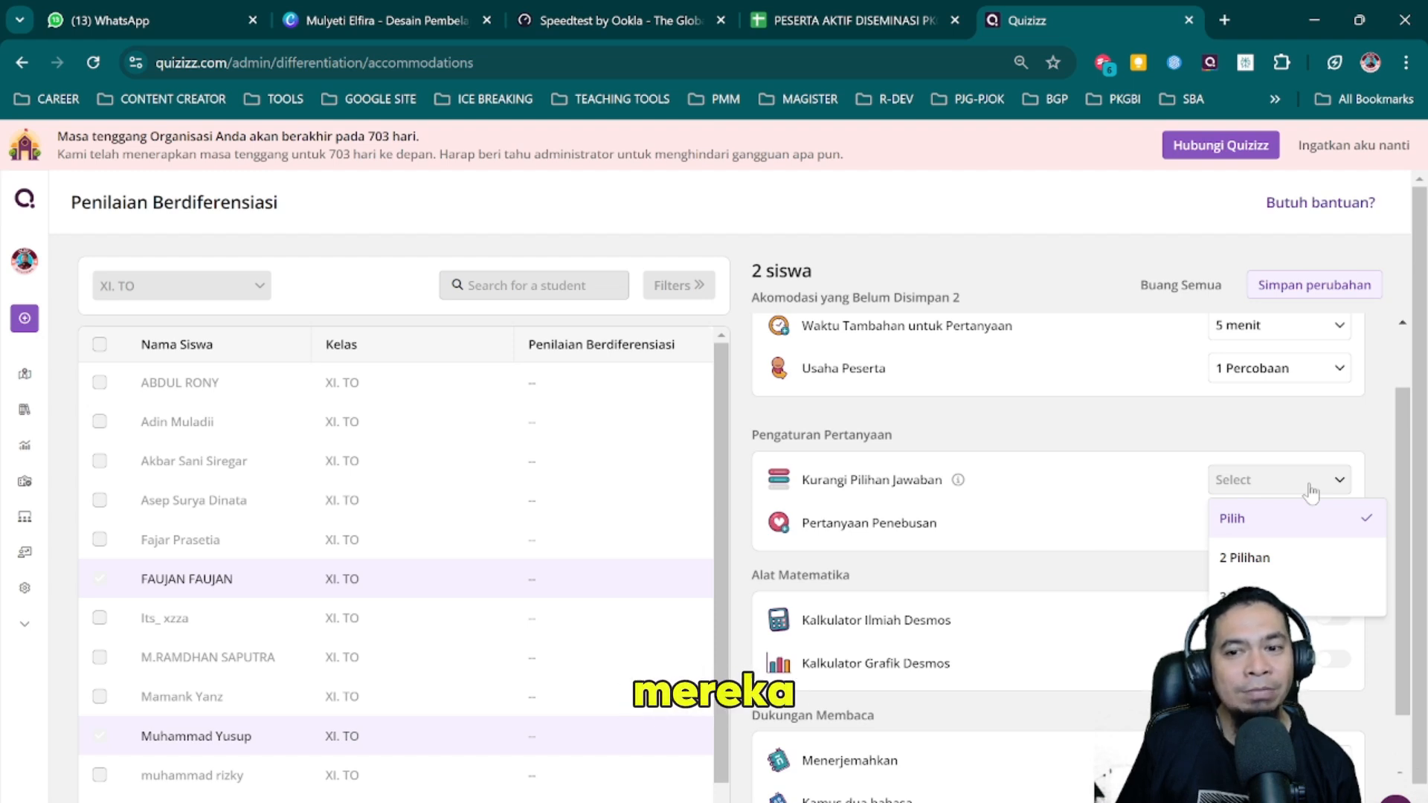
left_click(1256, 558)
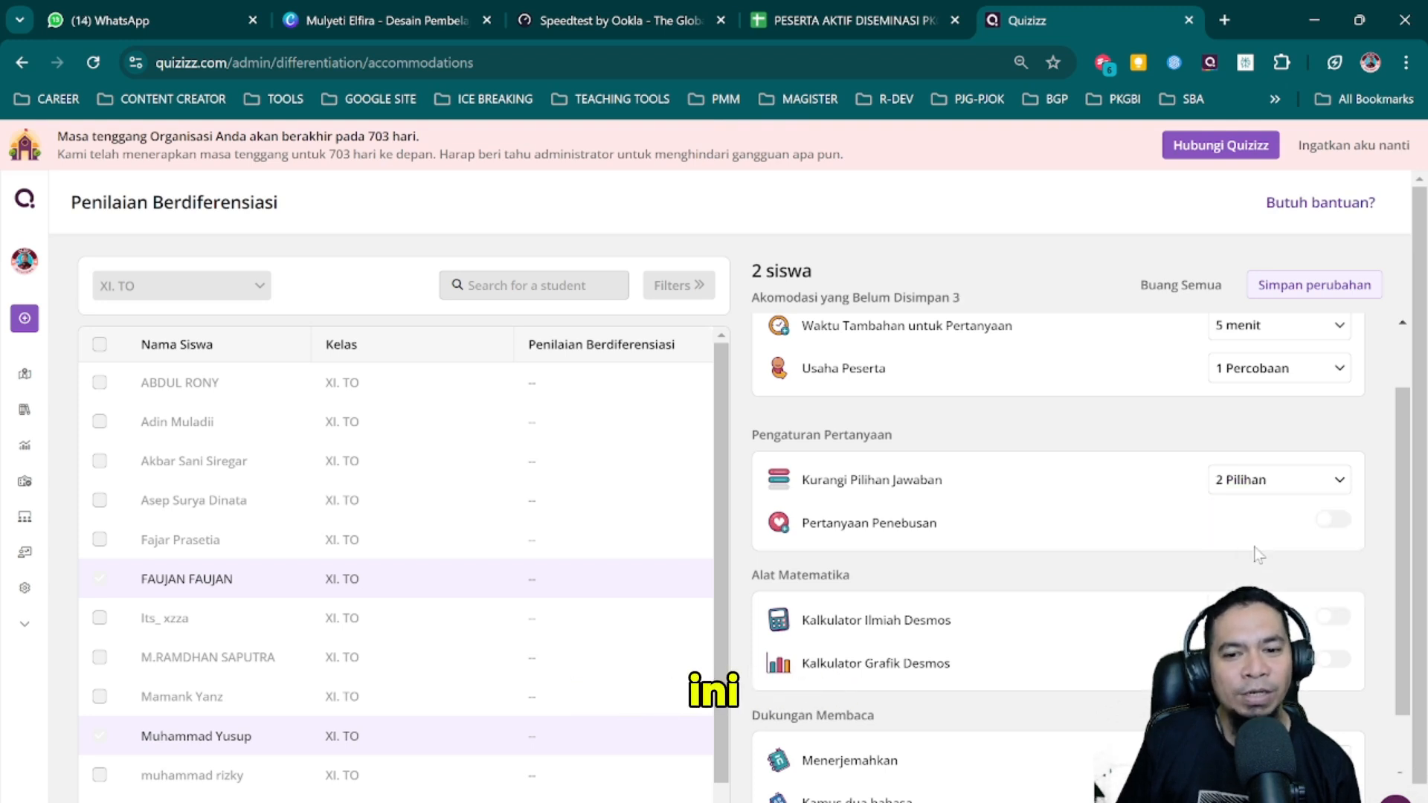
Review the remaining accommodations, including the Ukuran huruf choices, and save the changes for the two selected students.
scroll(1258, 555, "down", 1)
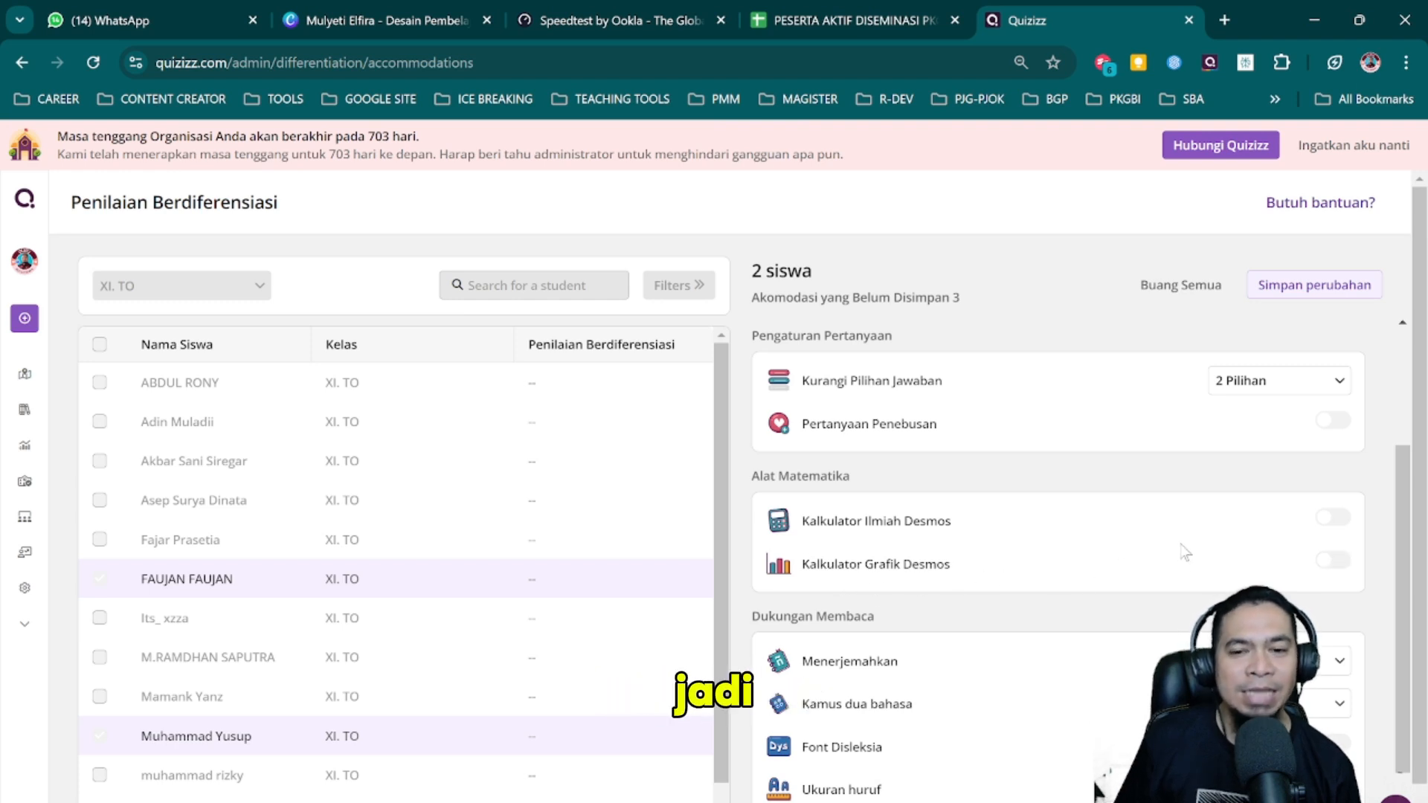
scroll(1186, 552, "down", 2)
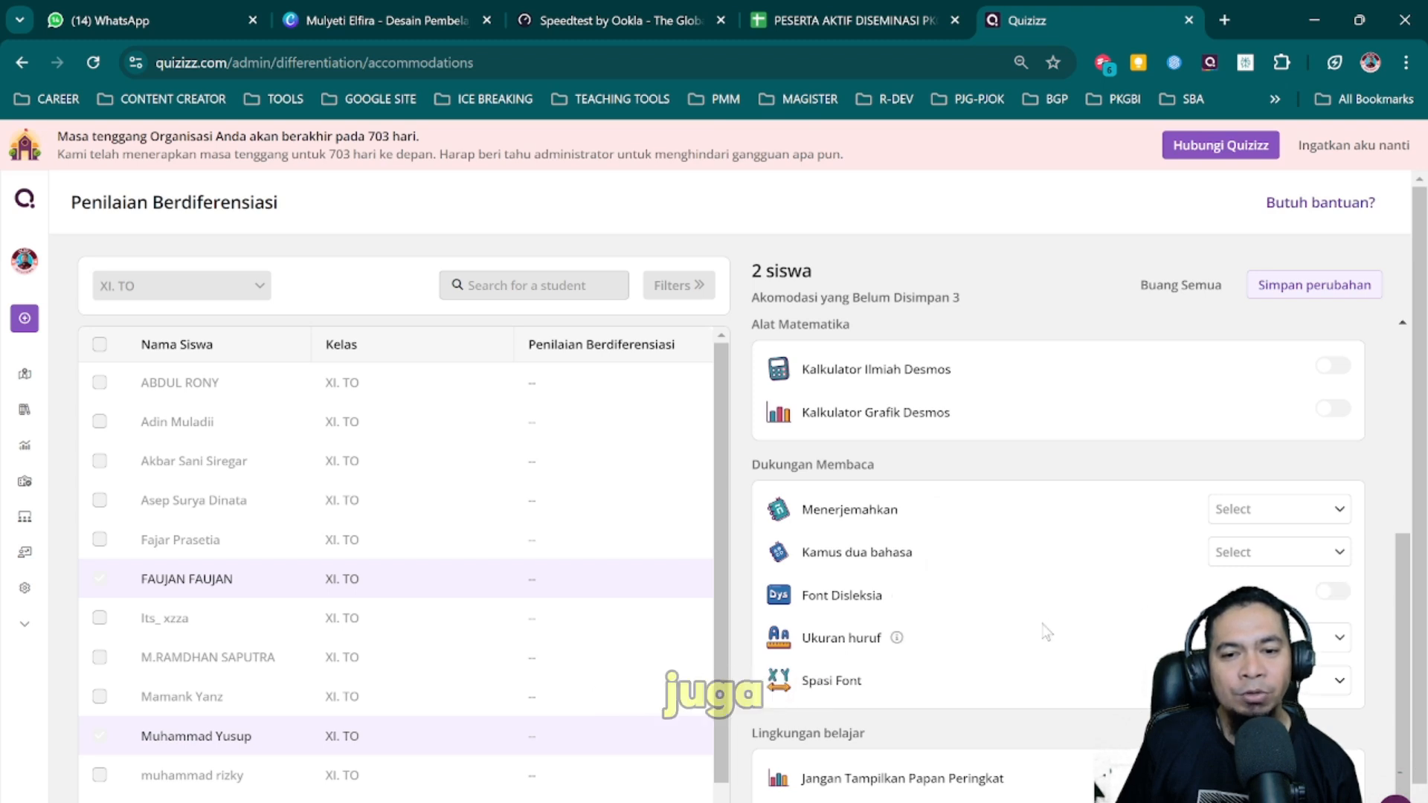
scroll(1048, 633, "down", 1)
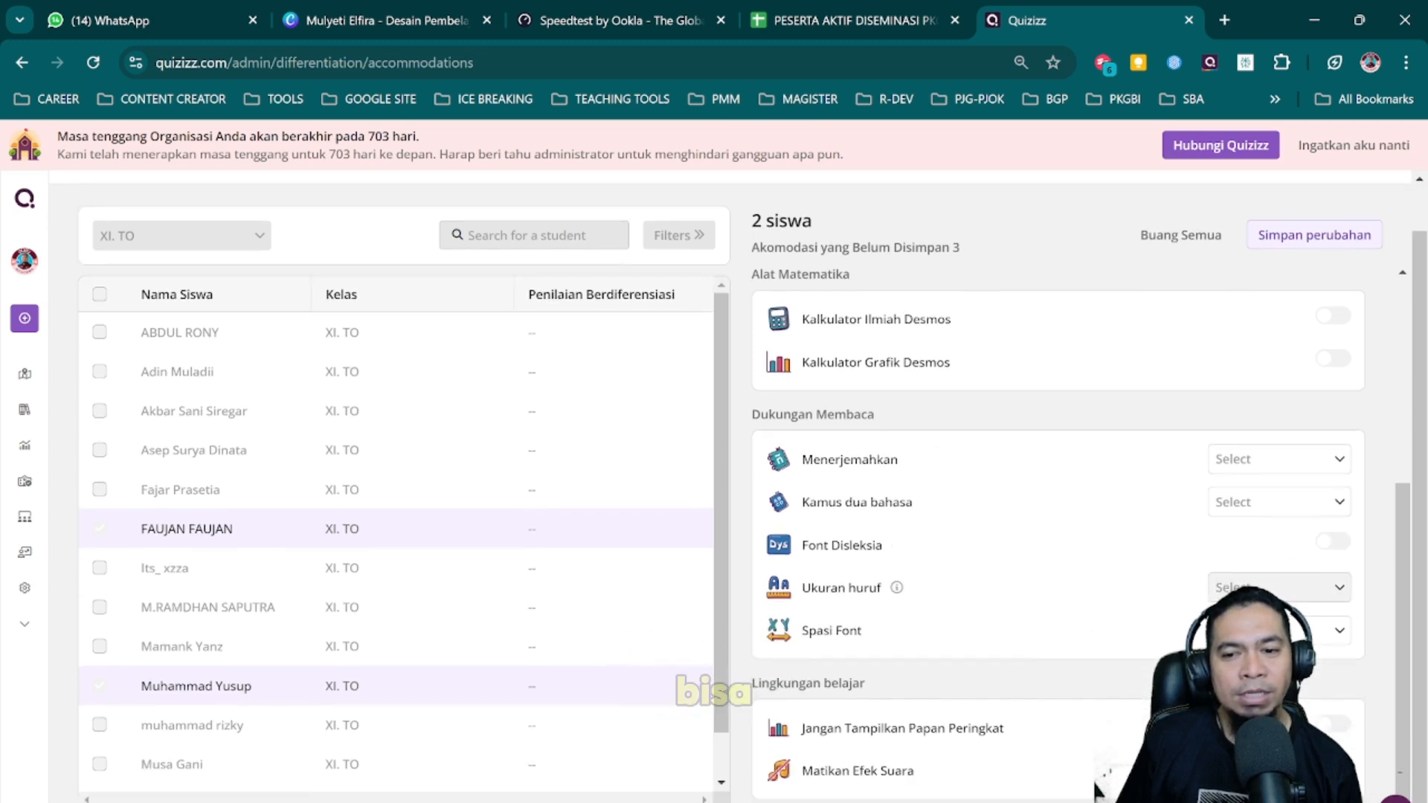
left_click(1220, 587)
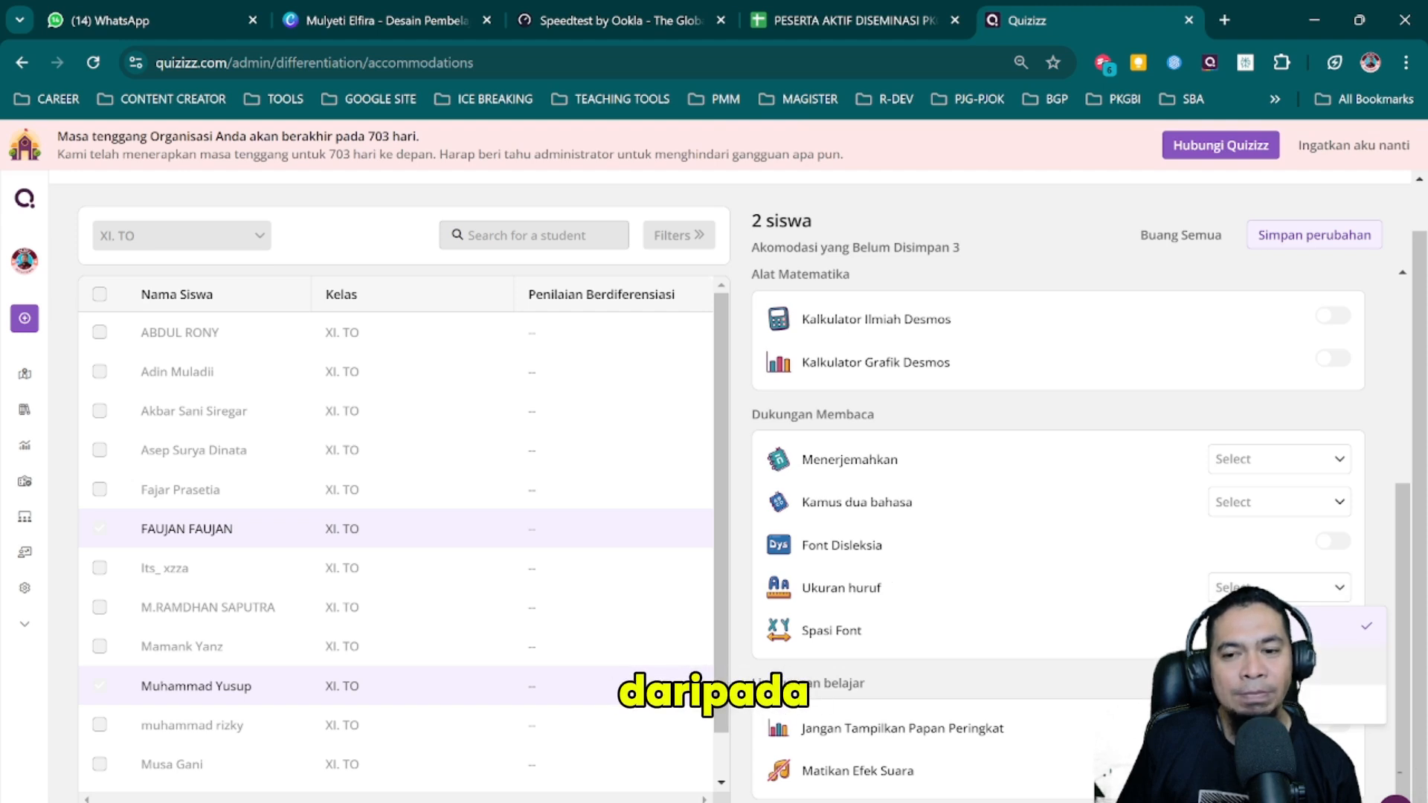
left_click(1112, 642)
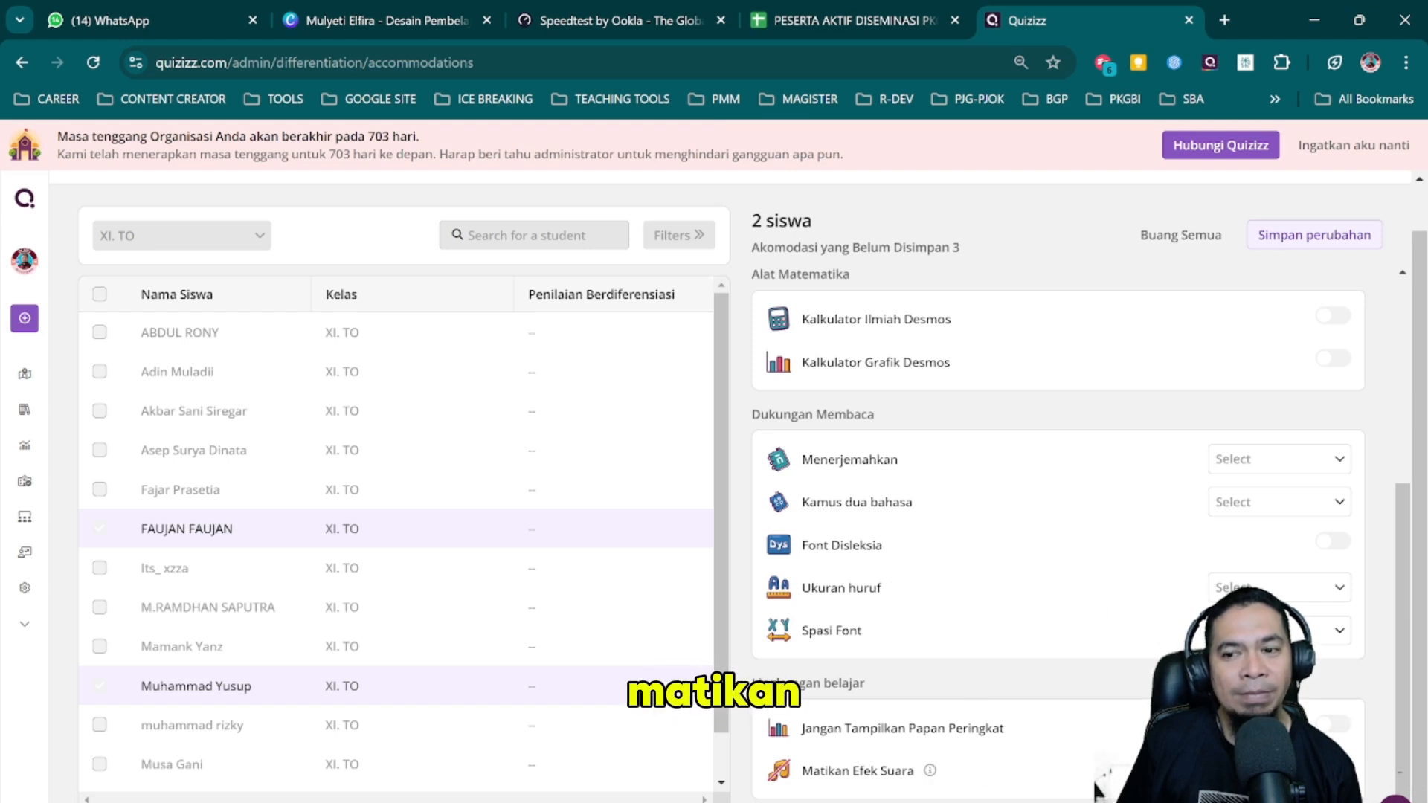
scroll(958, 529, "up", 5)
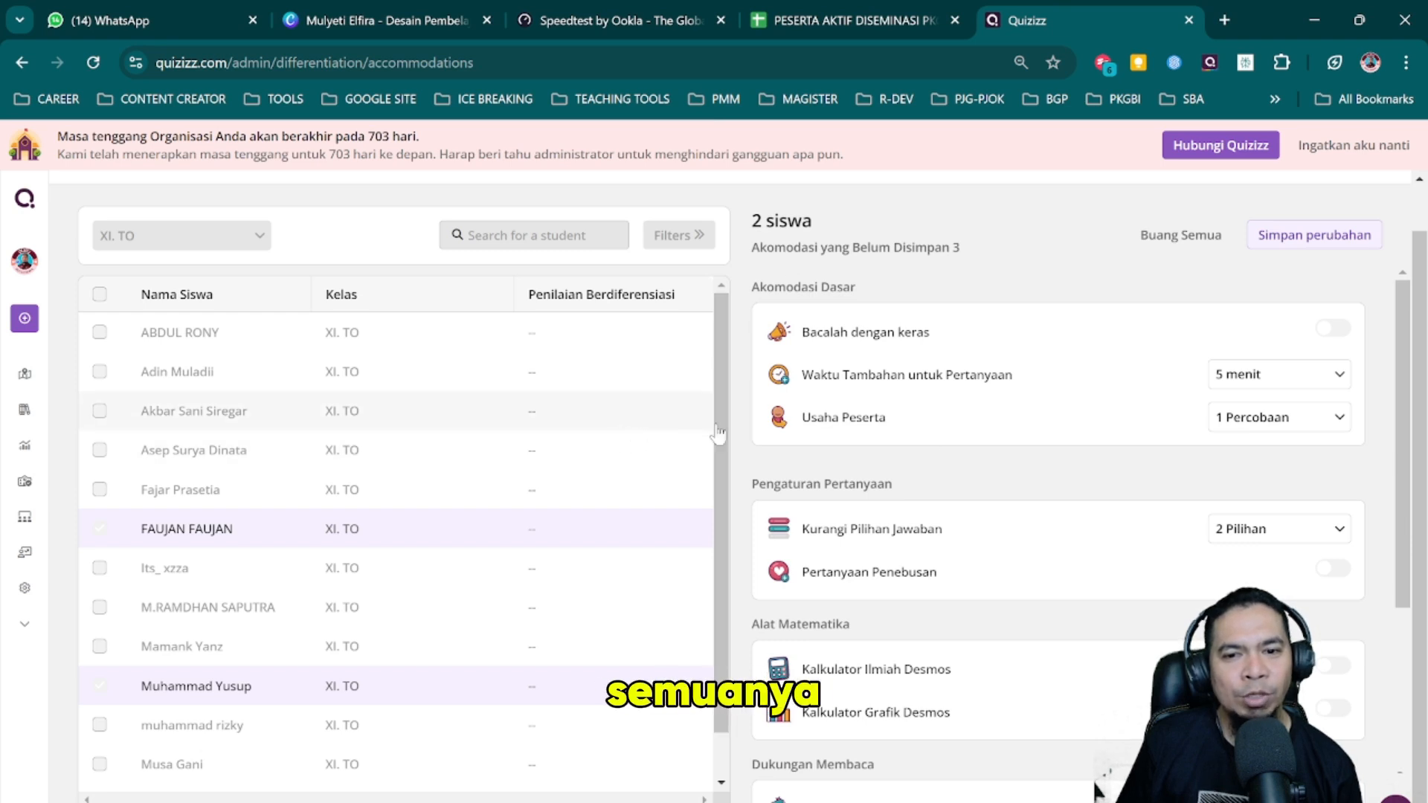
left_click(1311, 236)
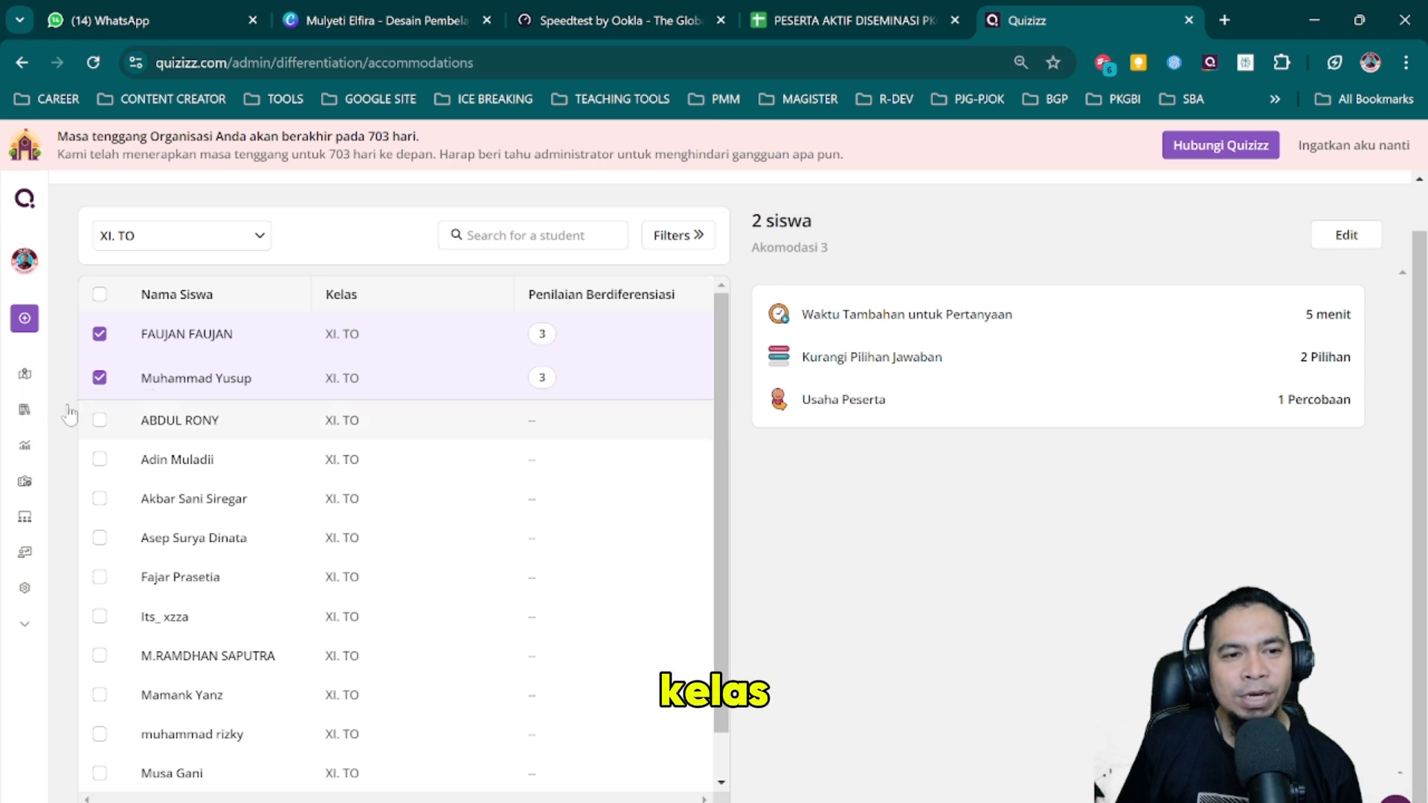
Set up a live quiz of Quiz Keanekaragaman Hayati Hutan from the personal library in Mode Klasik.
left_click(25, 409)
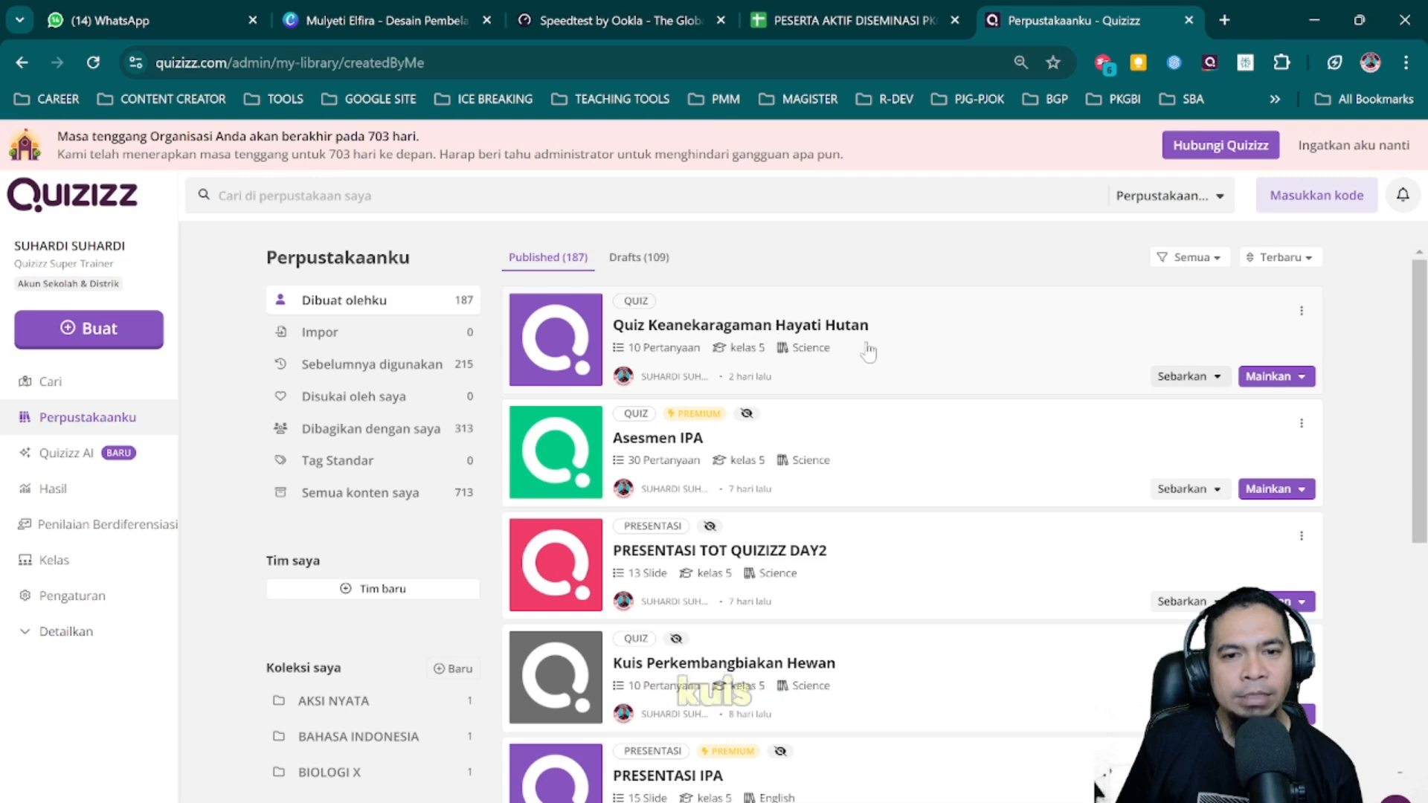
left_click(1265, 380)
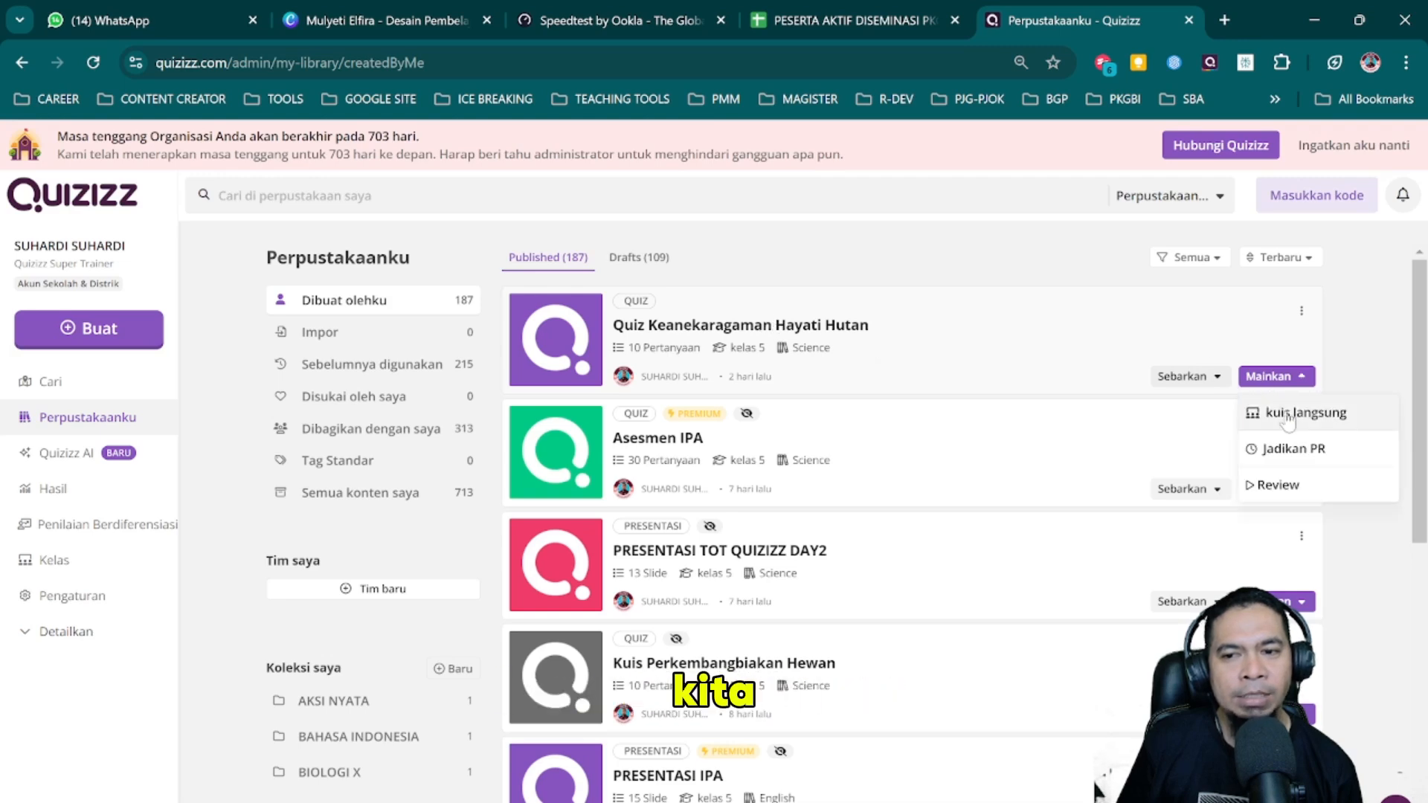
left_click(1289, 416)
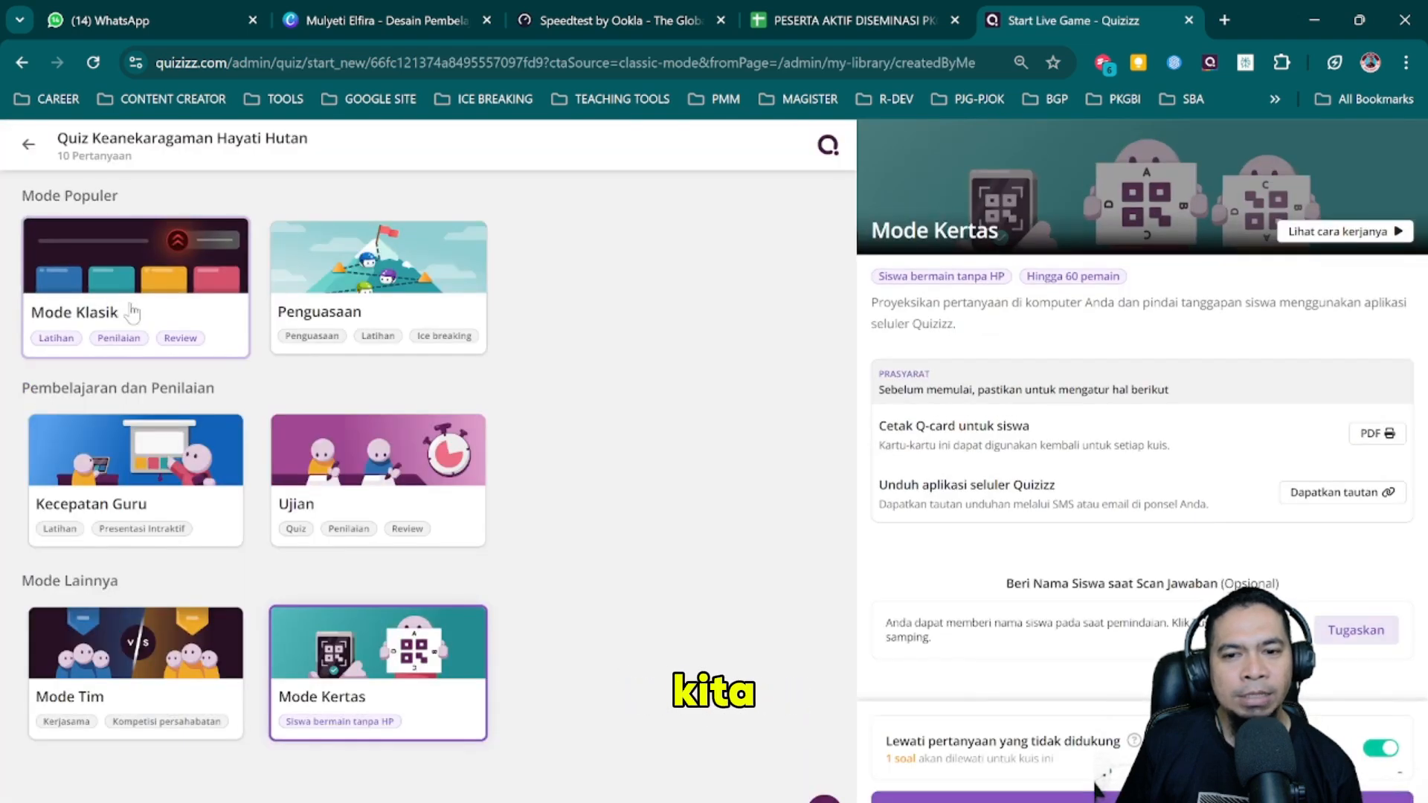
left_click(135, 307)
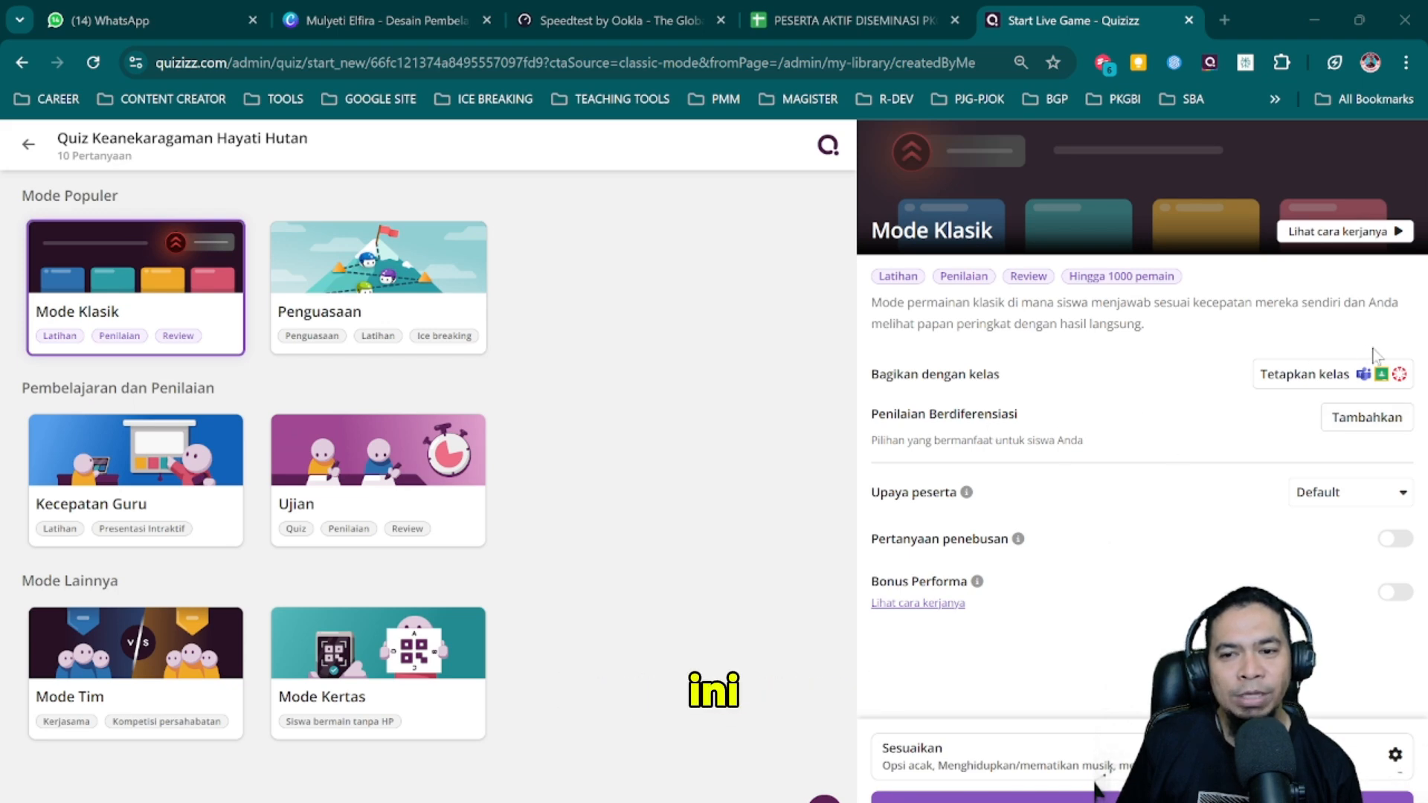
Assign the quiz to class XI. TO with Siapkan akomodasi enabled, leaving the assignment title and description blank.
left_click(1367, 379)
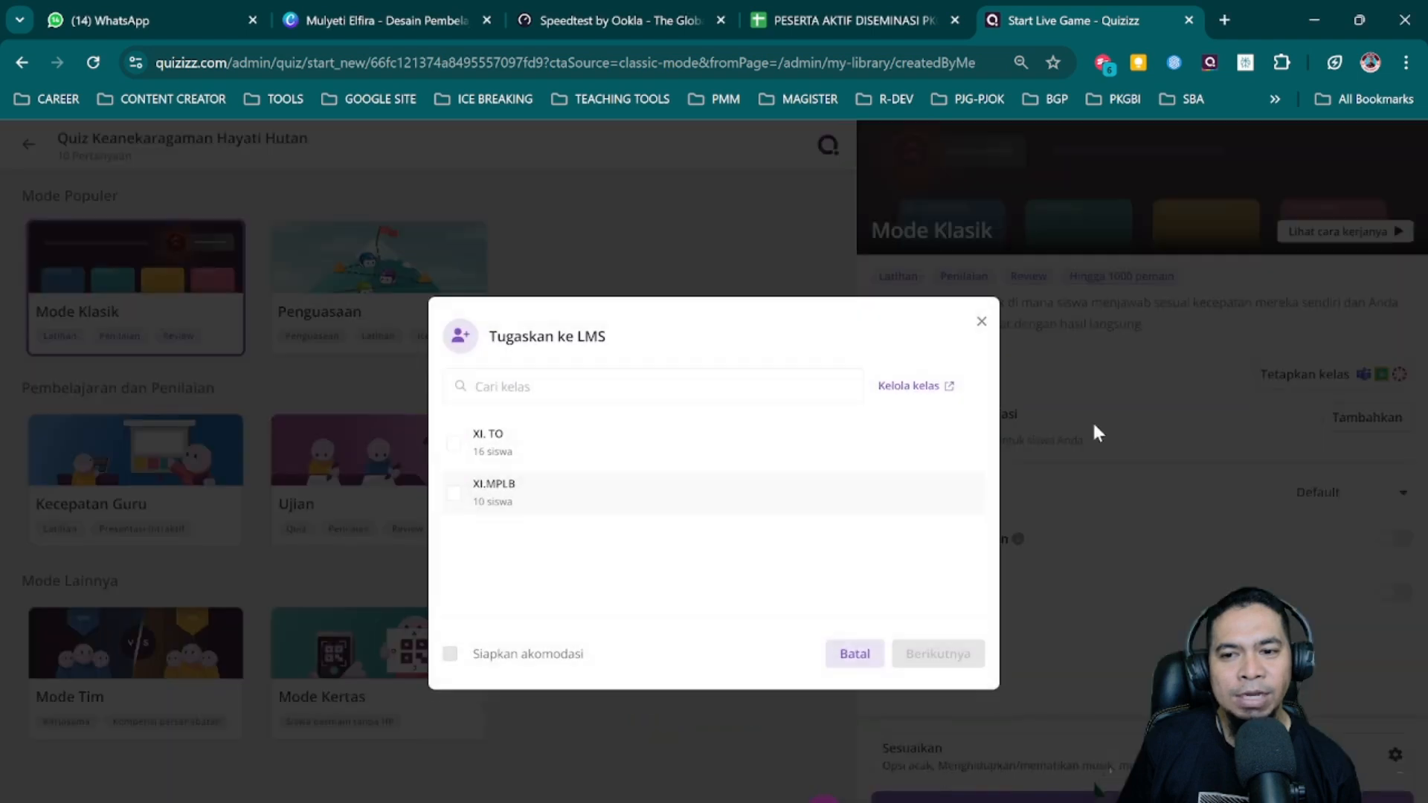
left_click(457, 447)
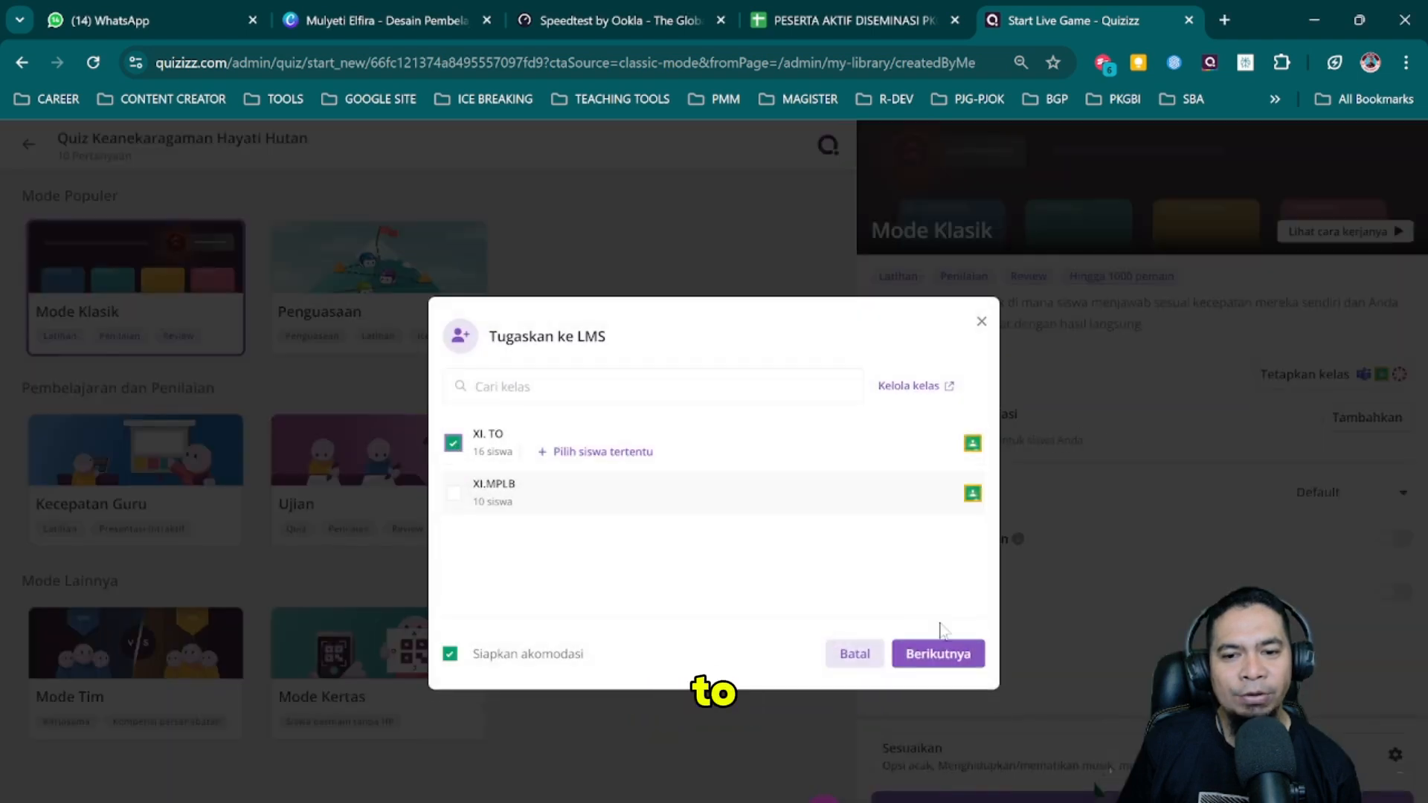
left_click(939, 652)
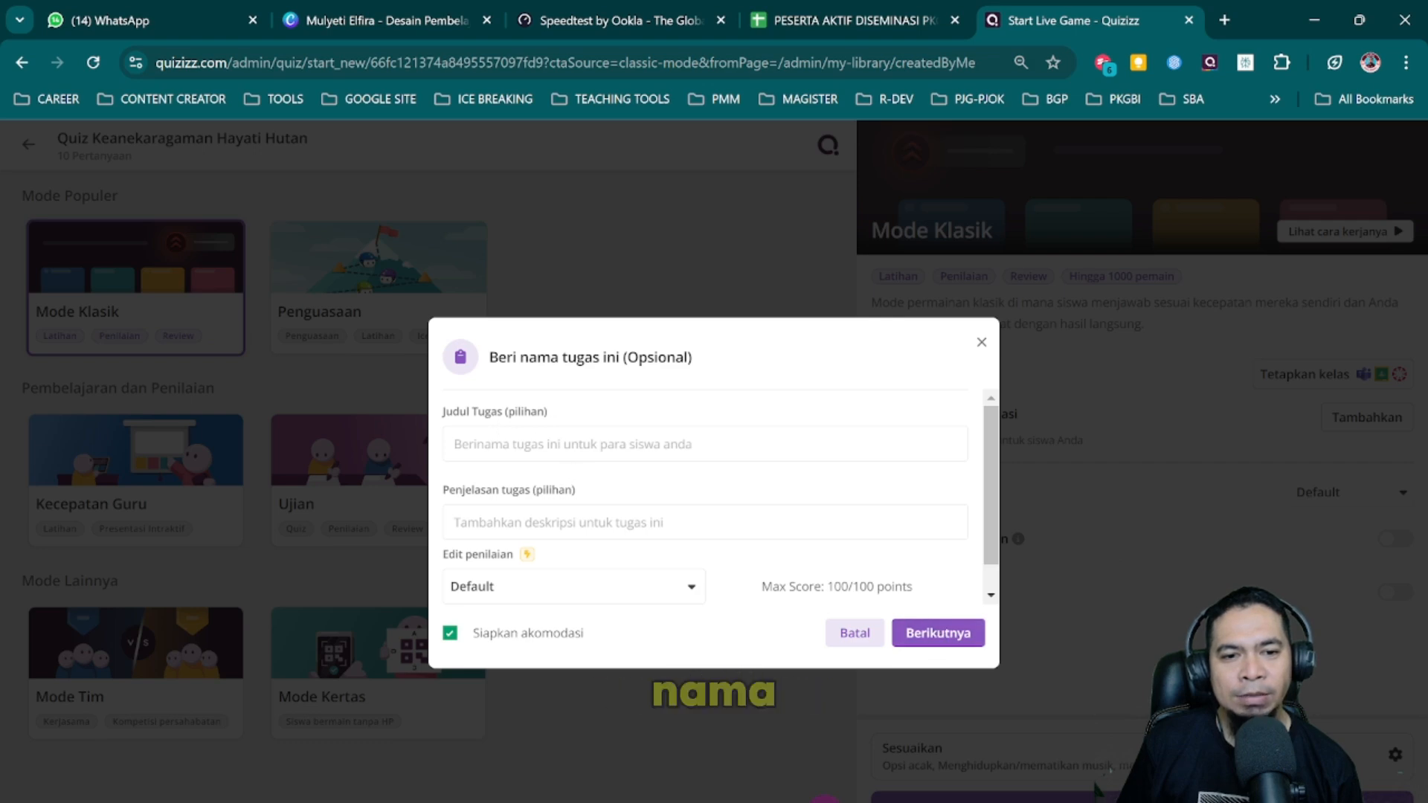
left_click(938, 634)
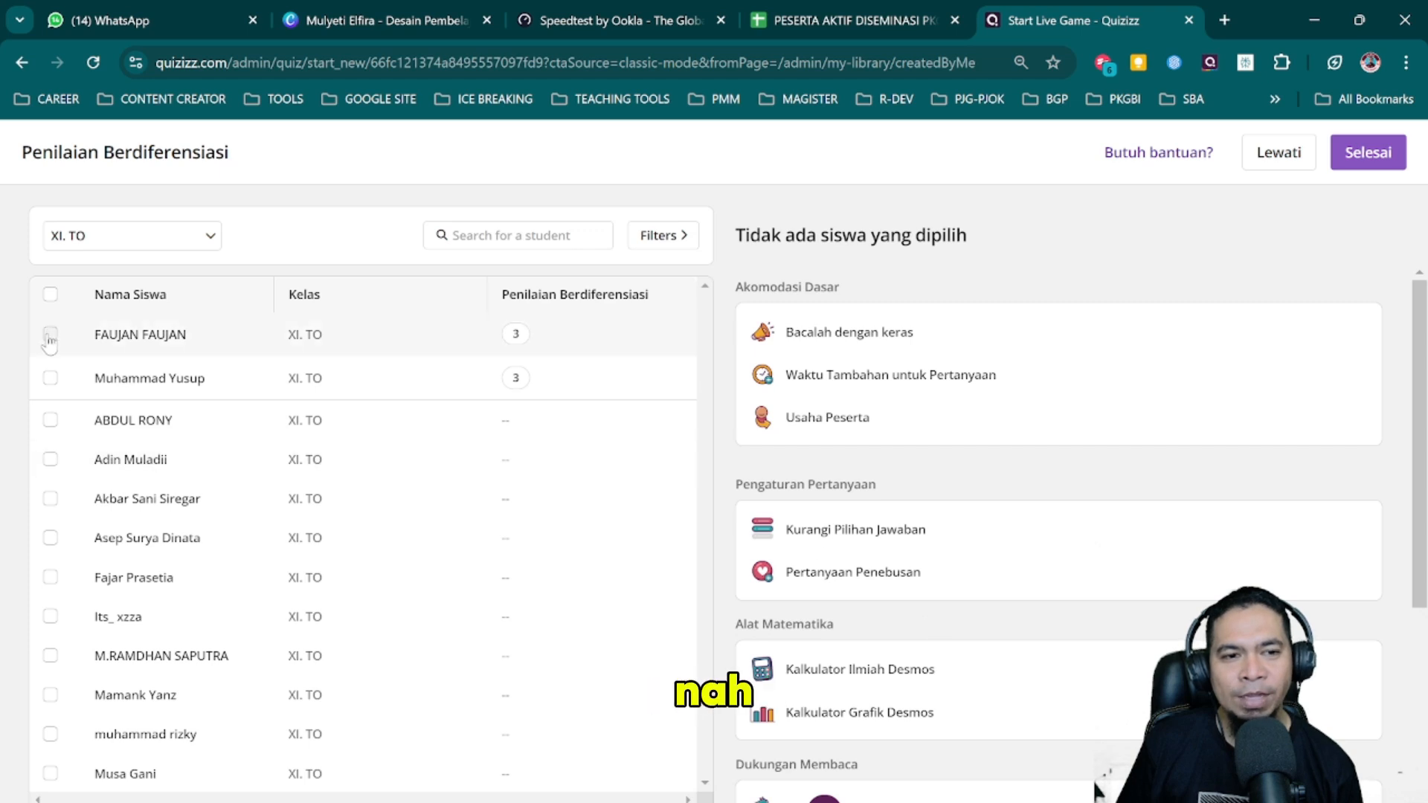
Complete the differentiated assessment setup with the two students who have accommodations selected, and start the live quiz.
left_click(50, 335)
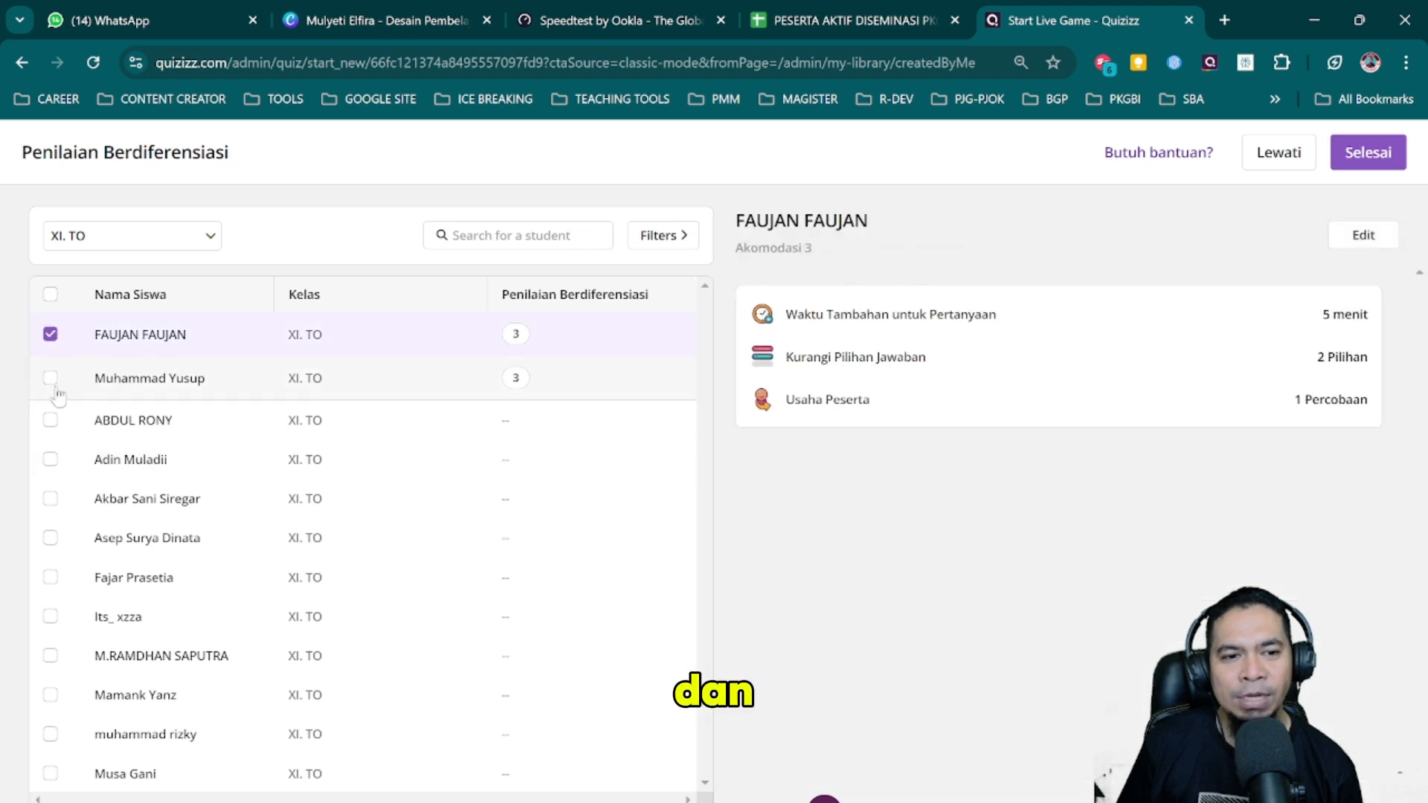
left_click(50, 378)
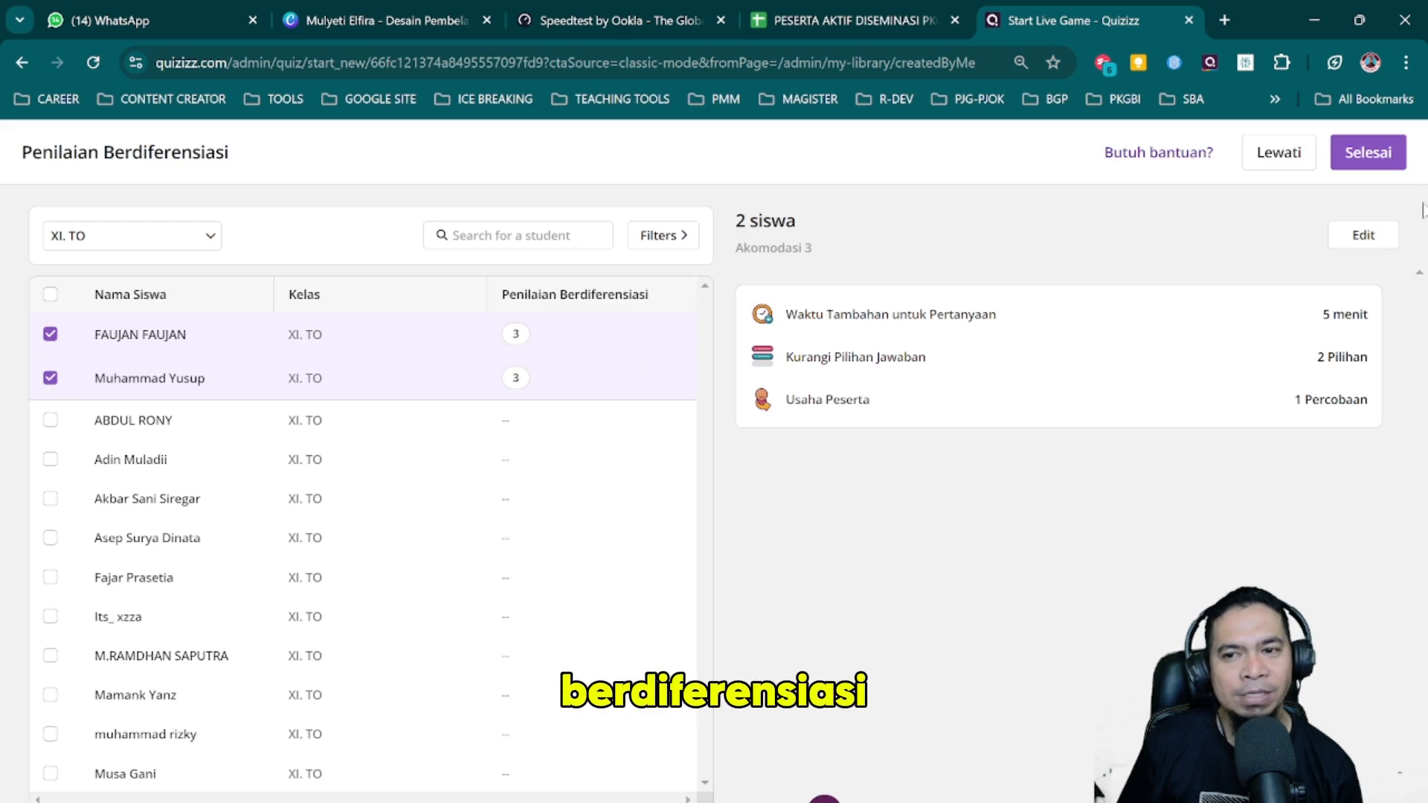
left_click(1368, 151)
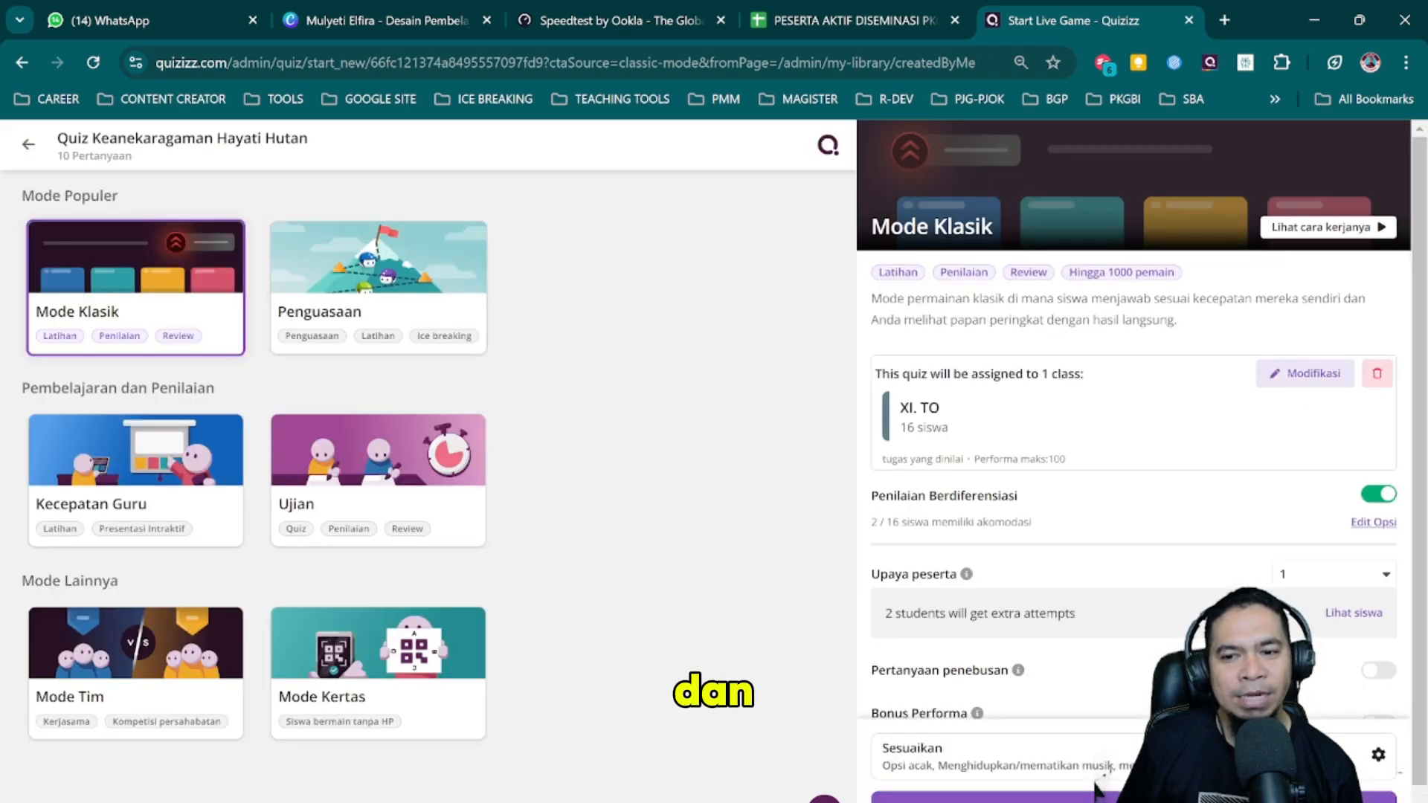
left_click(1097, 793)
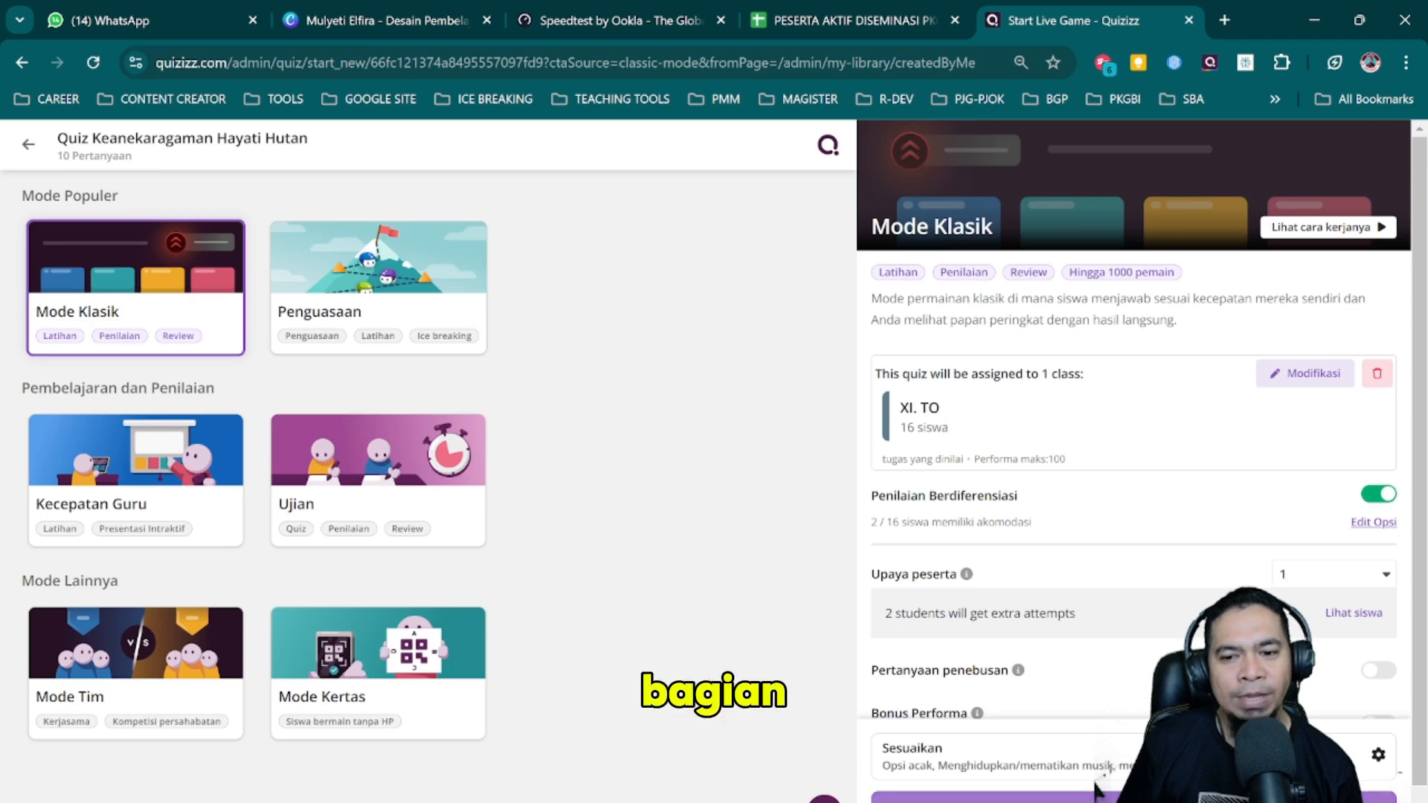